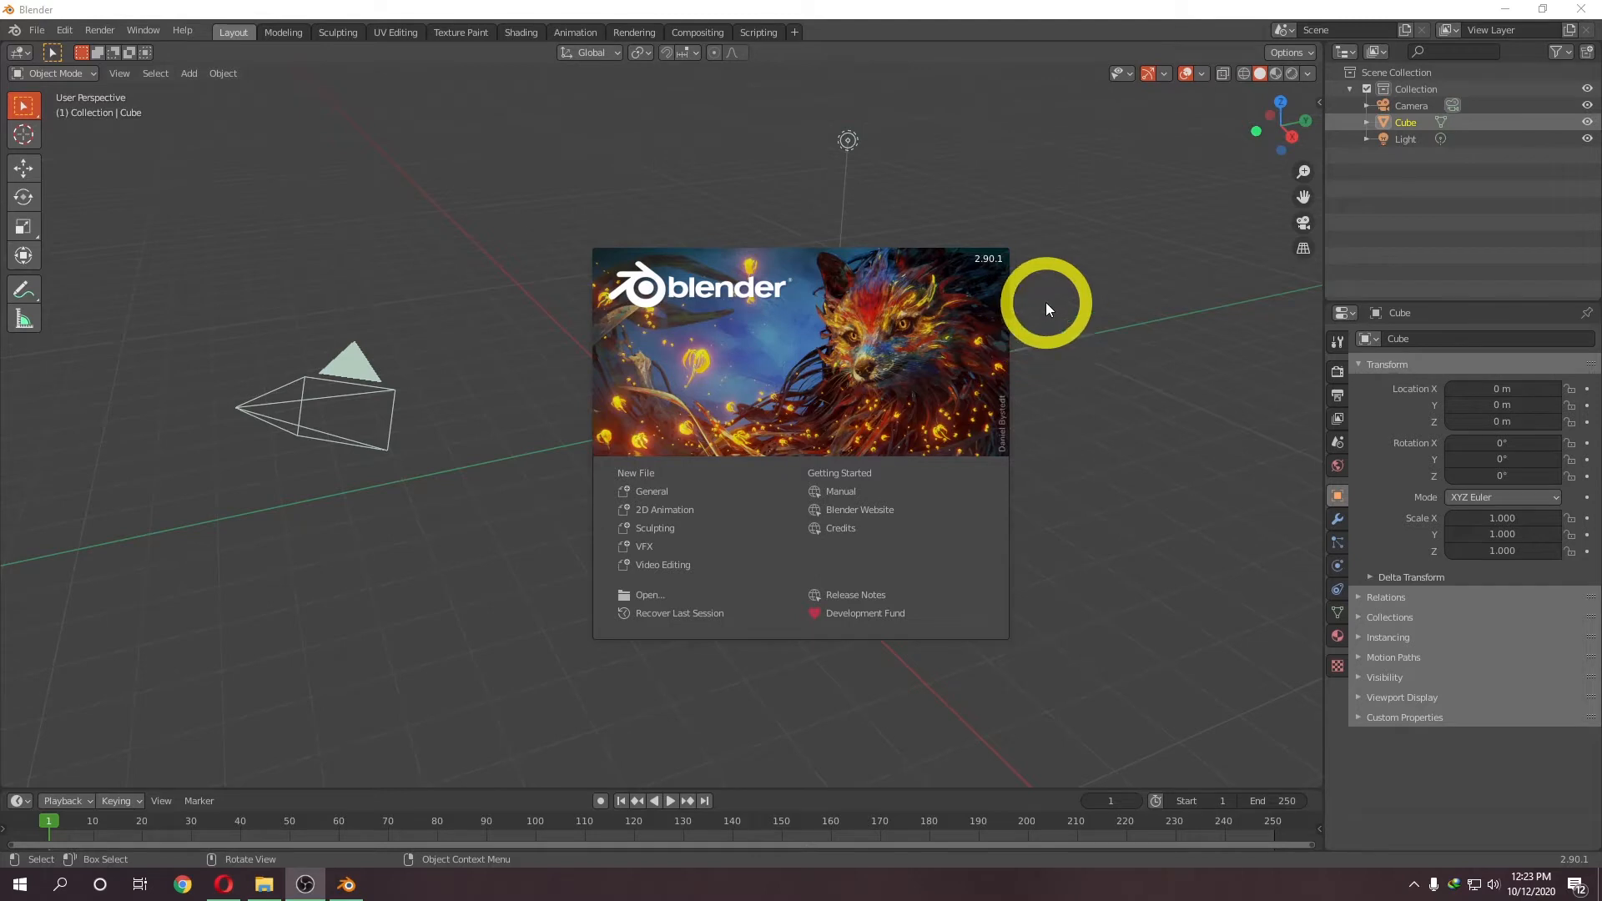
# Move the default cube along its axes to about X -6.71 m, Y 0.86 m, Z 1.20 m
pyautogui.click(1040, 314)
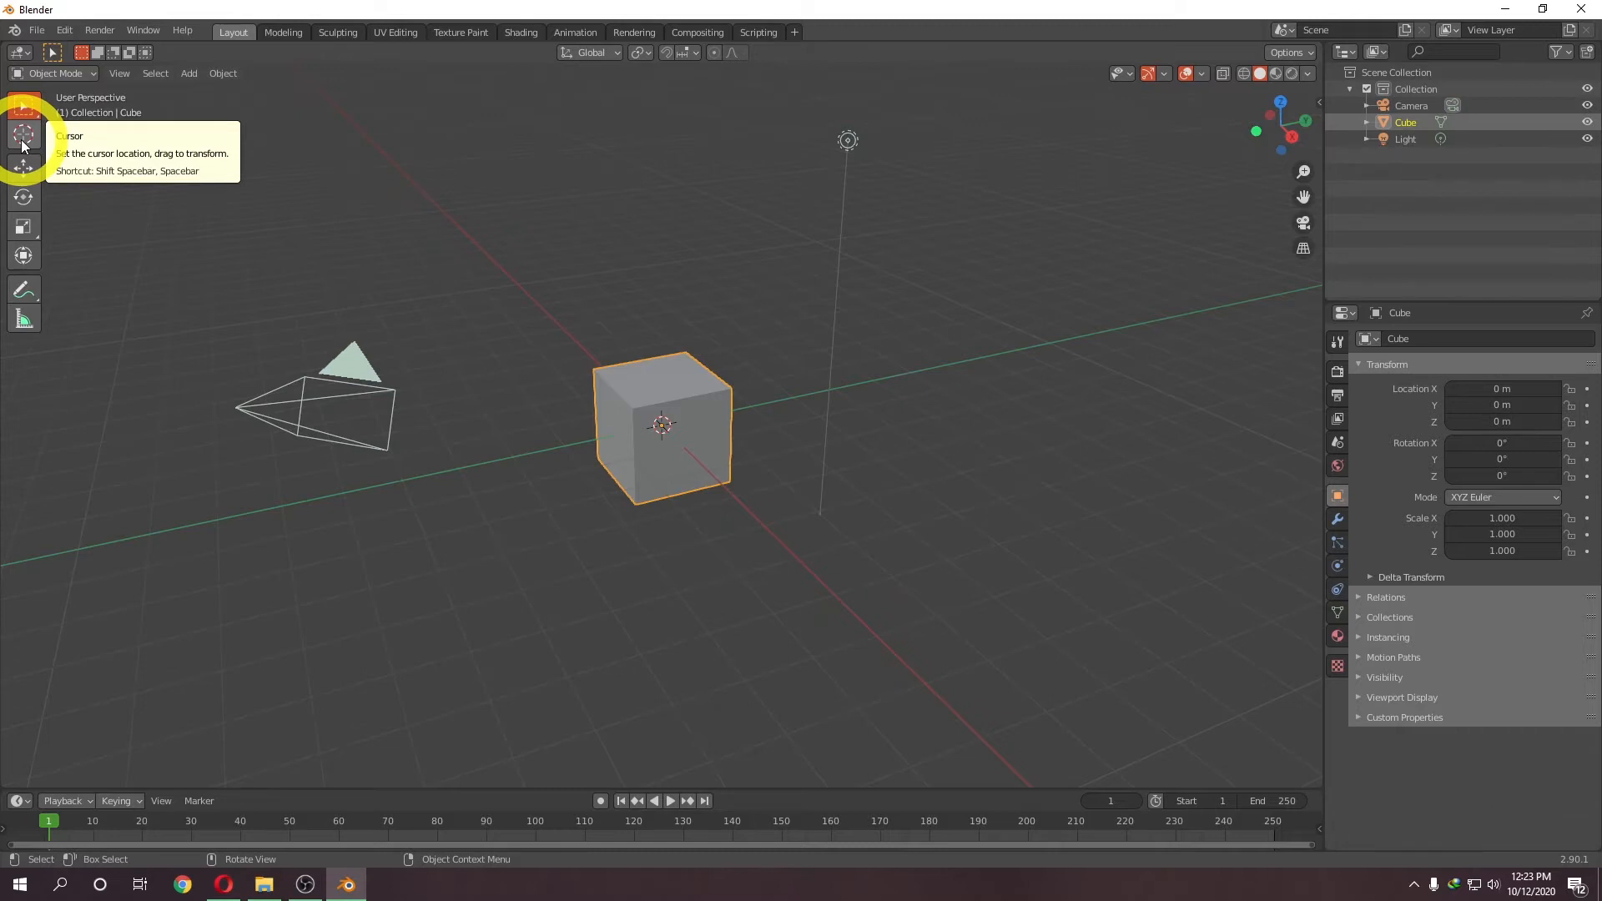
pyautogui.click(25, 171)
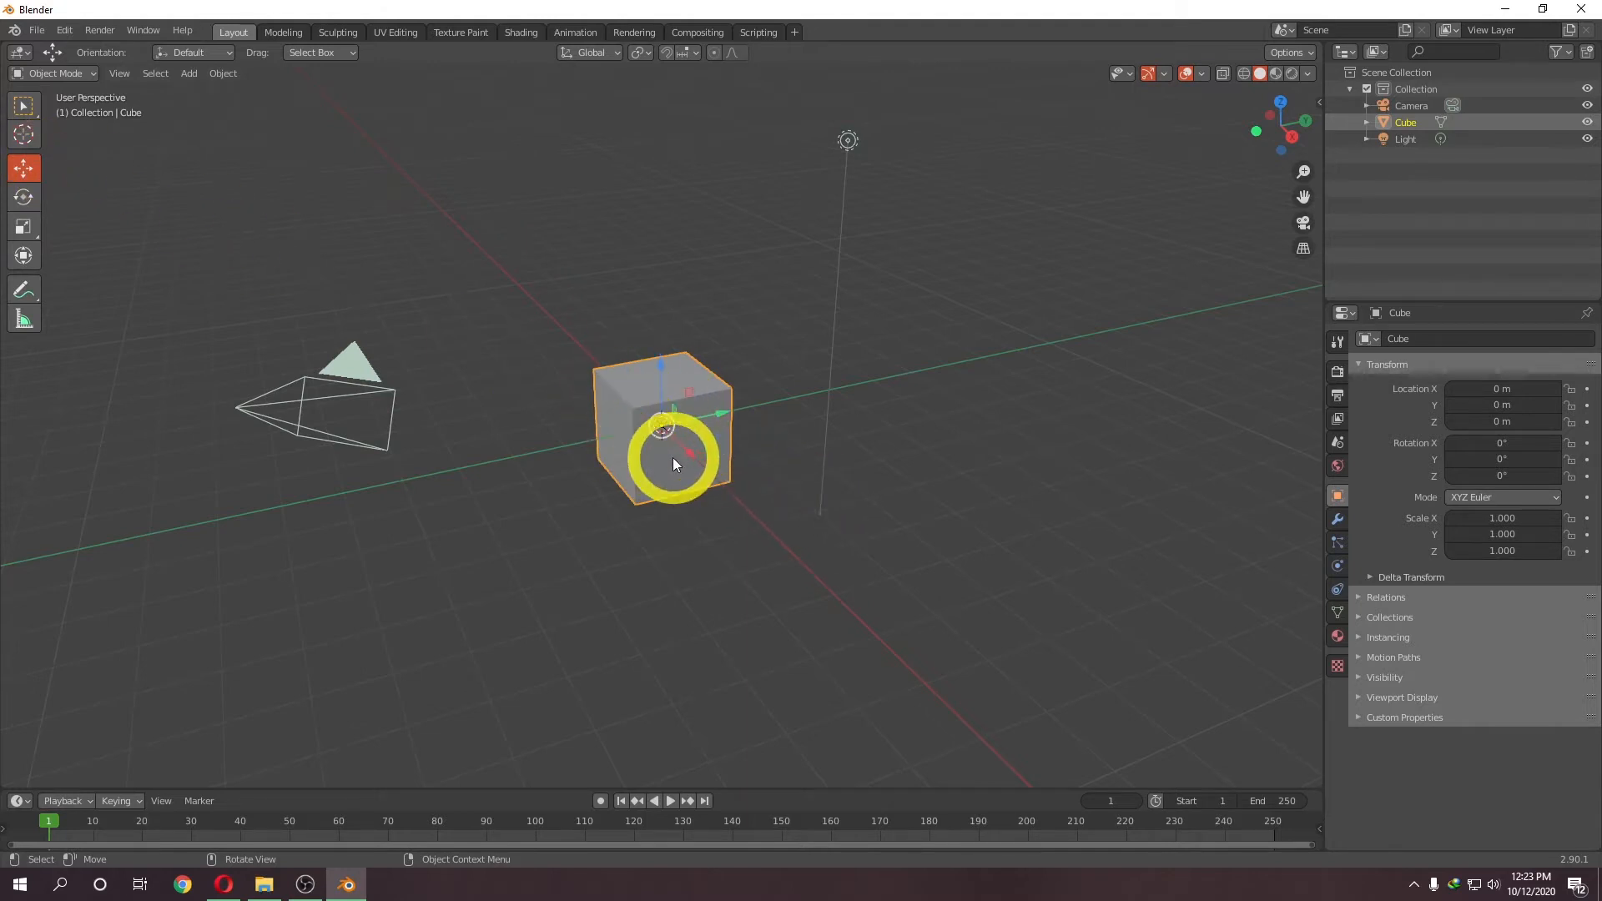
pyautogui.moveTo(745, 446); pyautogui.dragTo(613, 467, button='middle')
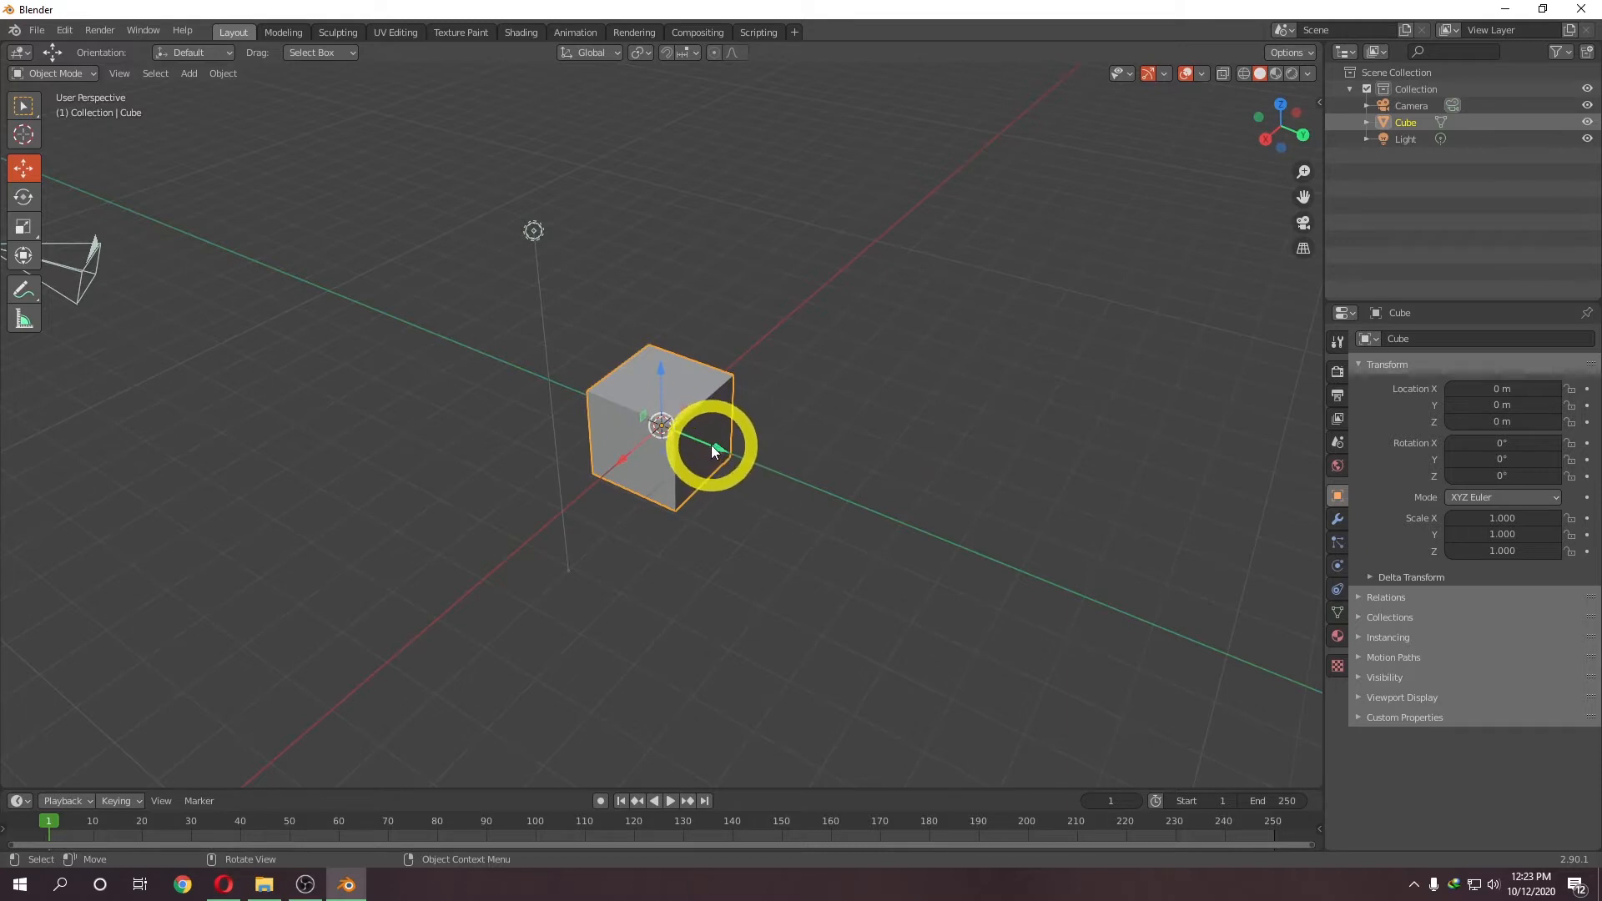
pyautogui.moveTo(716, 451)
pyautogui.mouseDown()
pyautogui.moveTo(732, 452)
pyautogui.moveTo(714, 451)
pyautogui.mouseUp()
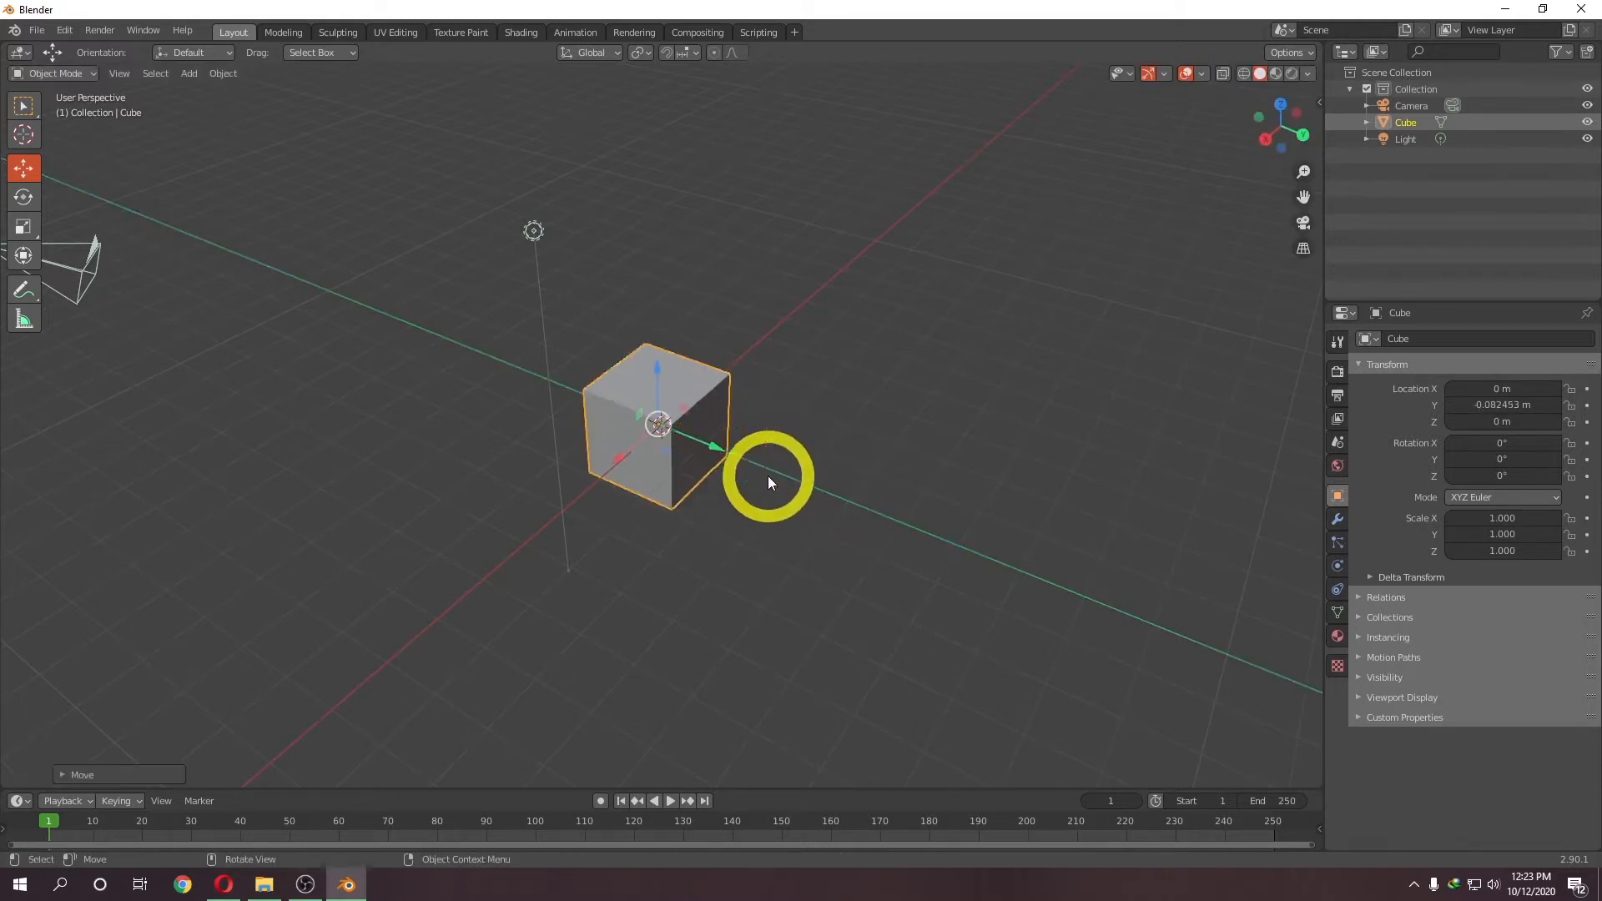
pyautogui.moveTo(618, 460)
pyautogui.mouseDown()
pyautogui.moveTo(526, 526)
pyautogui.moveTo(614, 457)
pyautogui.mouseUp()
pyautogui.moveTo(652, 373)
pyautogui.mouseDown()
pyautogui.moveTo(659, 241)
pyautogui.moveTo(657, 349)
pyautogui.mouseUp()
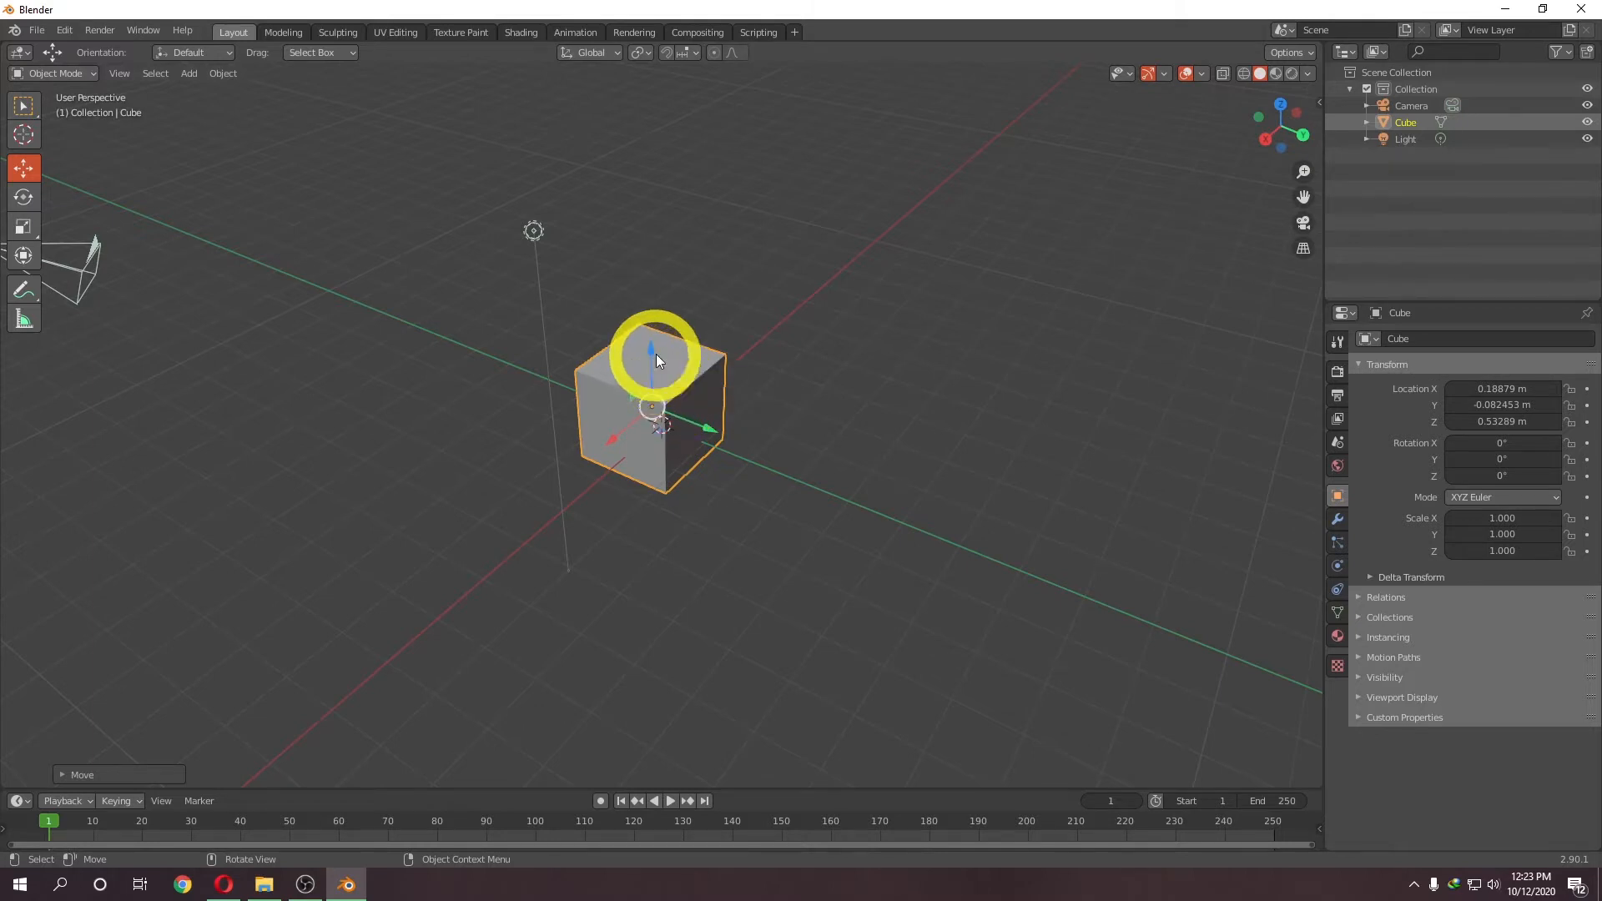
pyautogui.moveTo(676, 380); pyautogui.dragTo(719, 377)
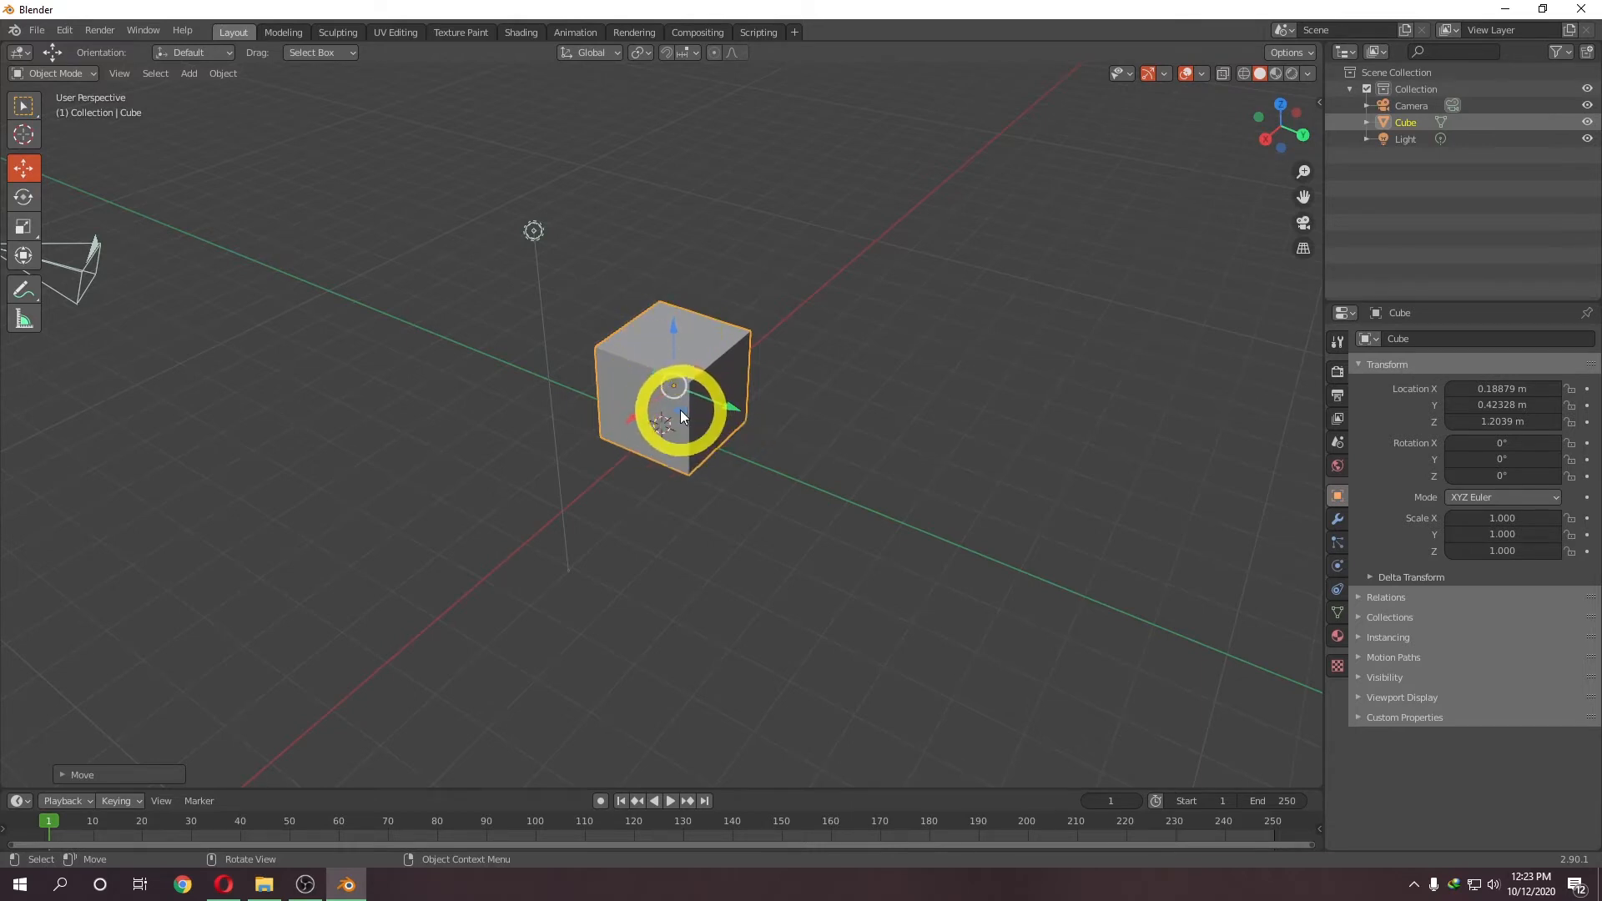
pyautogui.moveTo(679, 411); pyautogui.dragTo(876, 276)
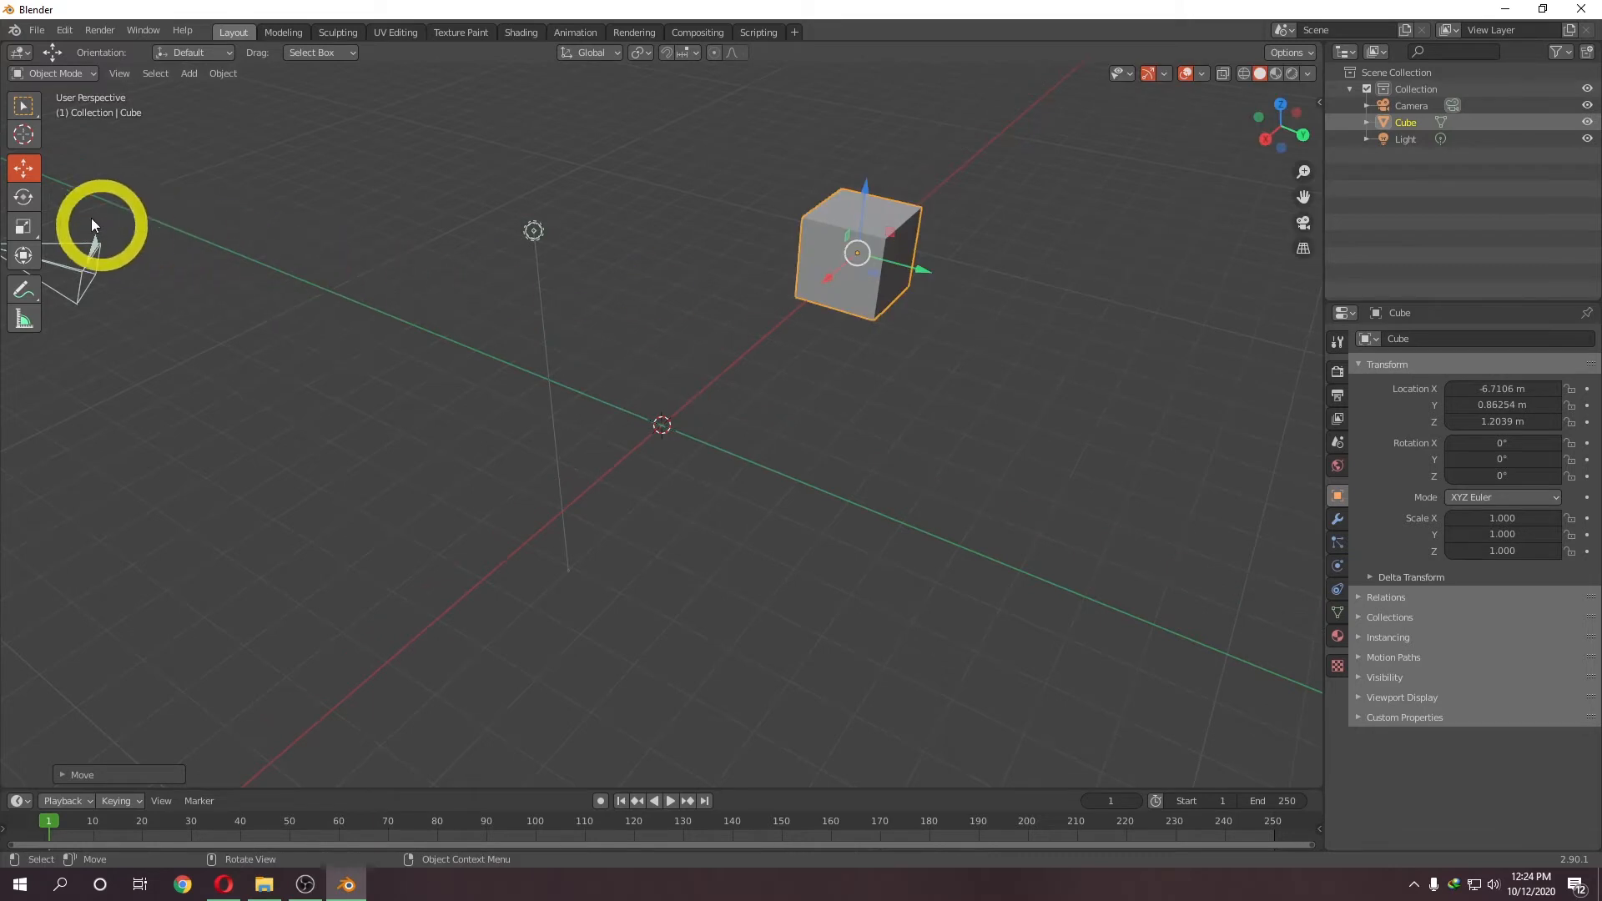
# Rotate the cube about the X axis by about 28.6°, then set its X rotation to exactly 45°
pyautogui.click(23, 197)
pyautogui.moveTo(634, 345); pyautogui.dragTo(912, 254, button='middle')
pyautogui.moveTo(911, 253); pyautogui.dragTo(937, 328)
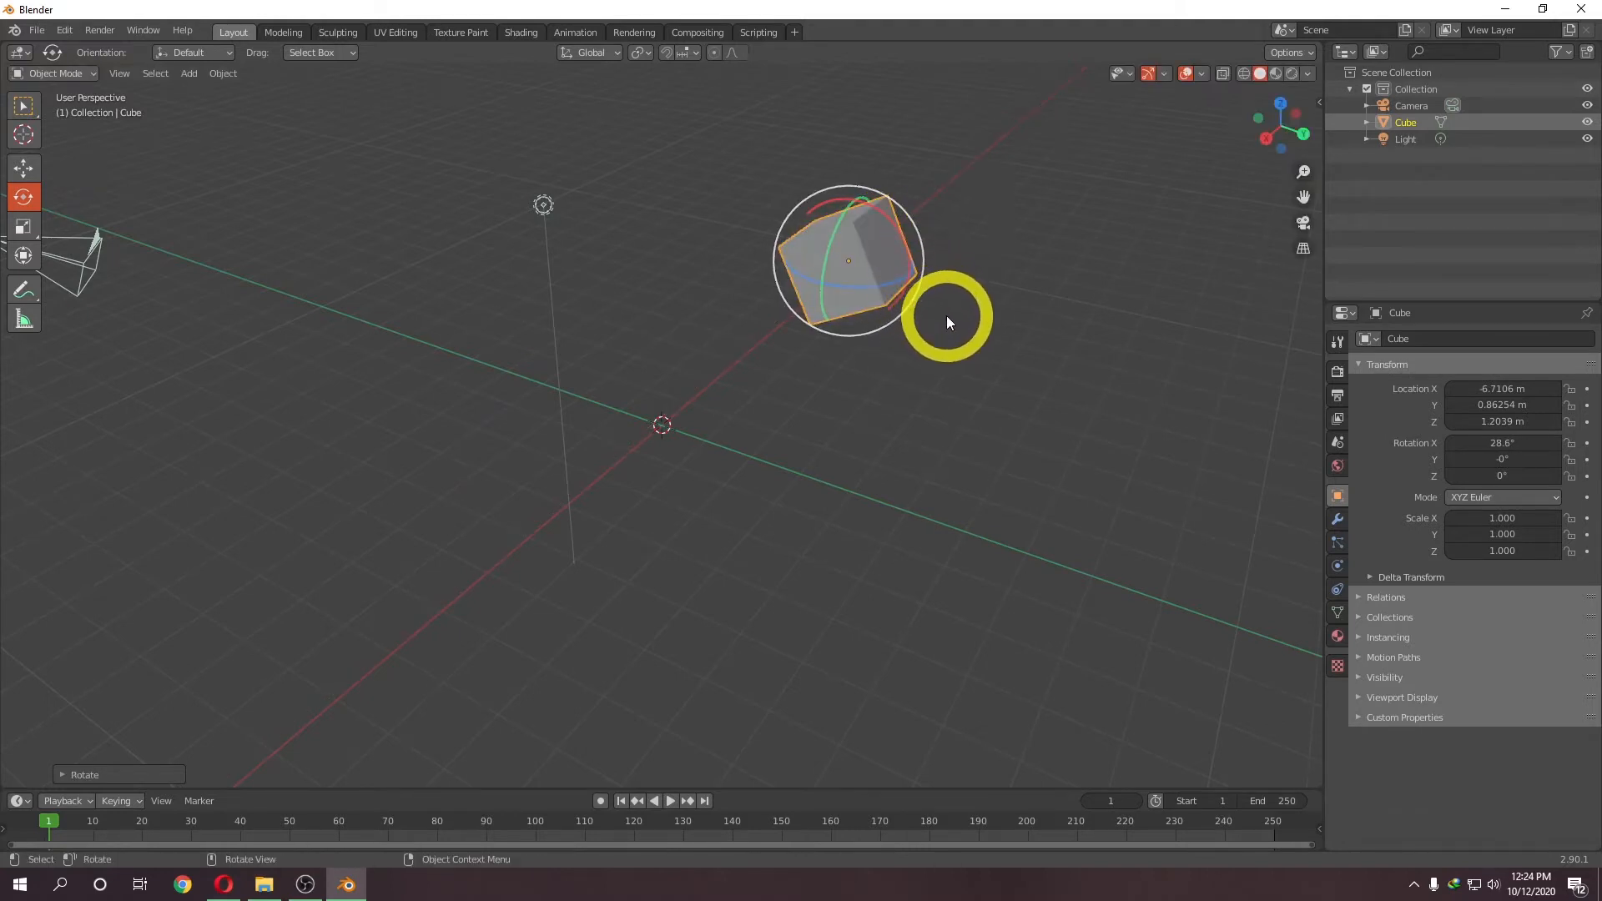
pyautogui.click(1502, 443)
pyautogui.write('45')
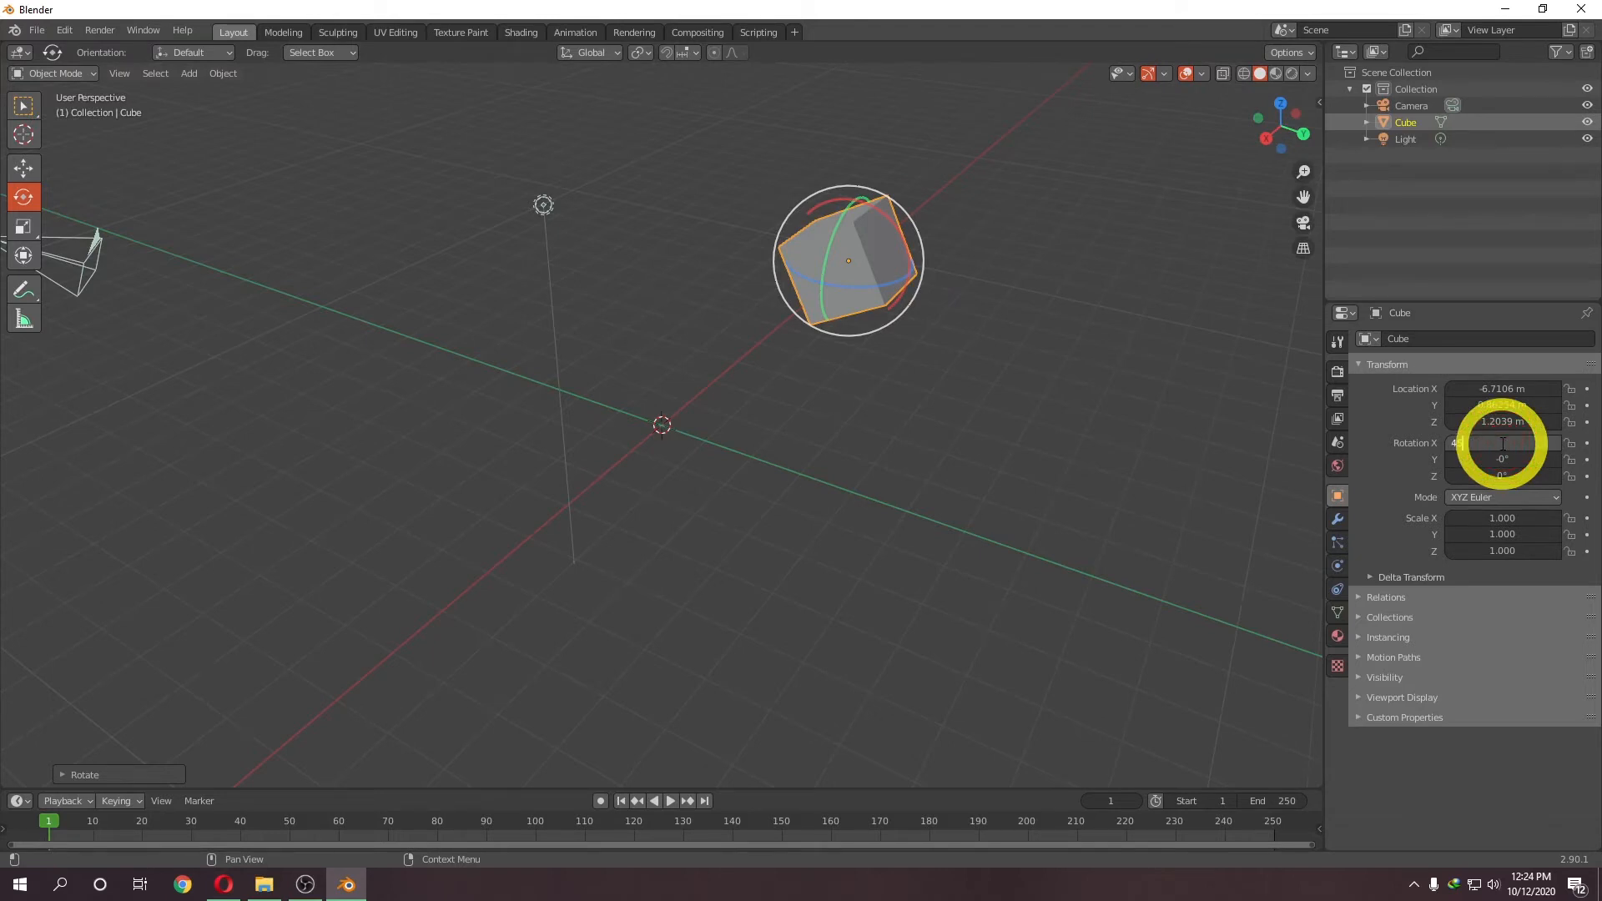
pyautogui.press('Return')
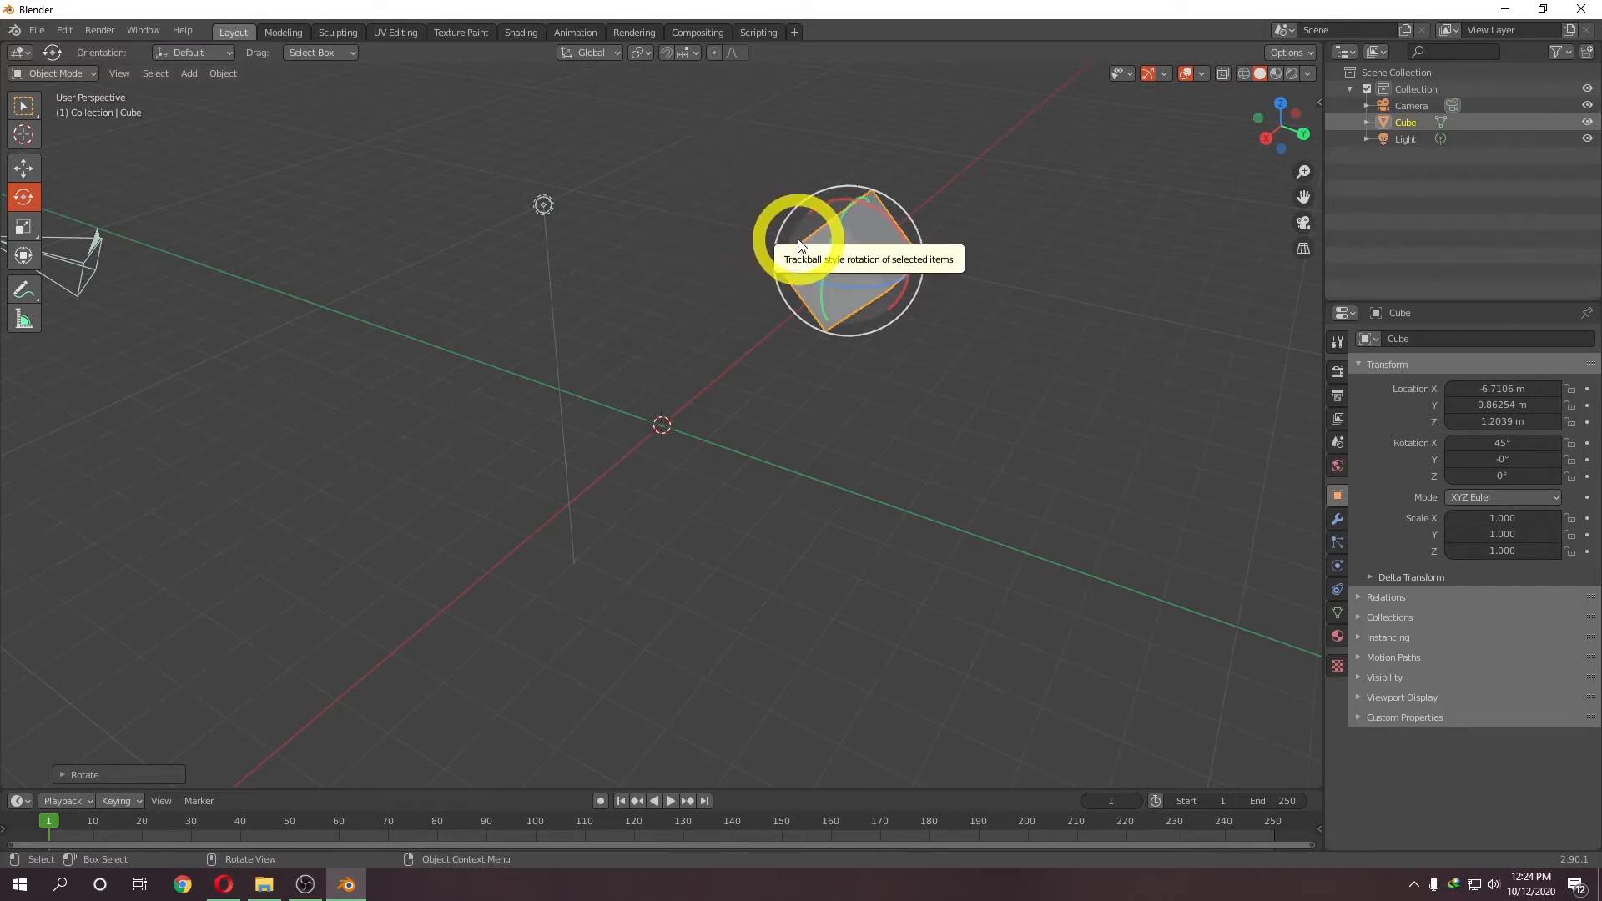
# Try a trackball rotation on the cube, then undo all of its rotations
pyautogui.moveTo(798, 248); pyautogui.dragTo(1013, 321)
pyautogui.click(1493, 443)
pyautogui.hotkey('ctrl', 'z')
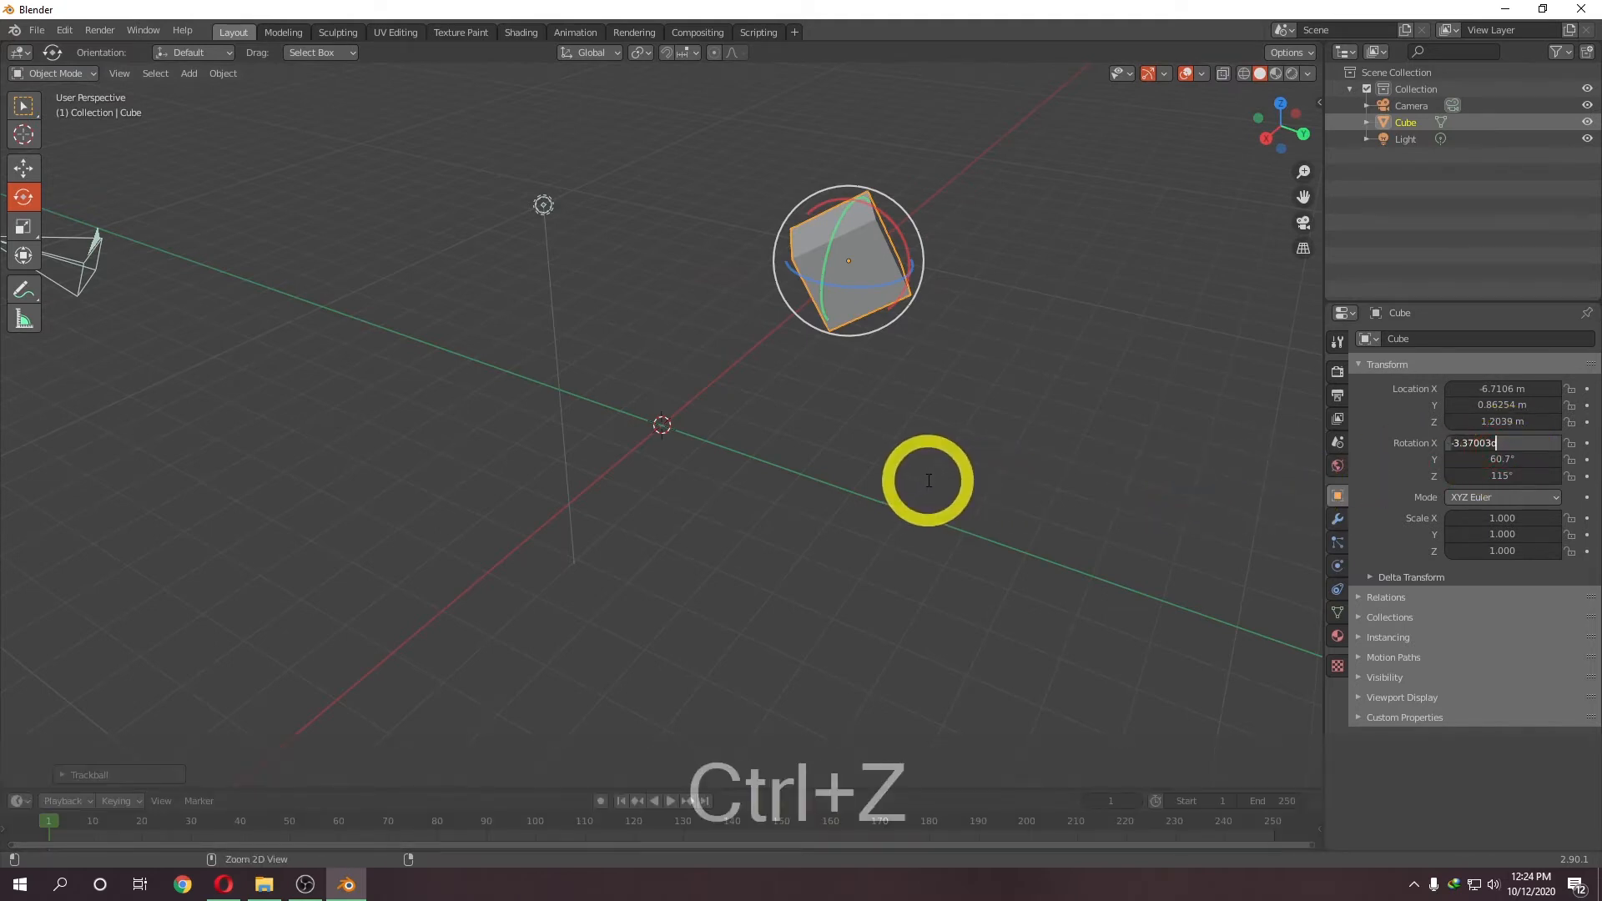
pyautogui.hotkey('ctrl', 'z')
pyautogui.hotkey('ctrl', 'z')
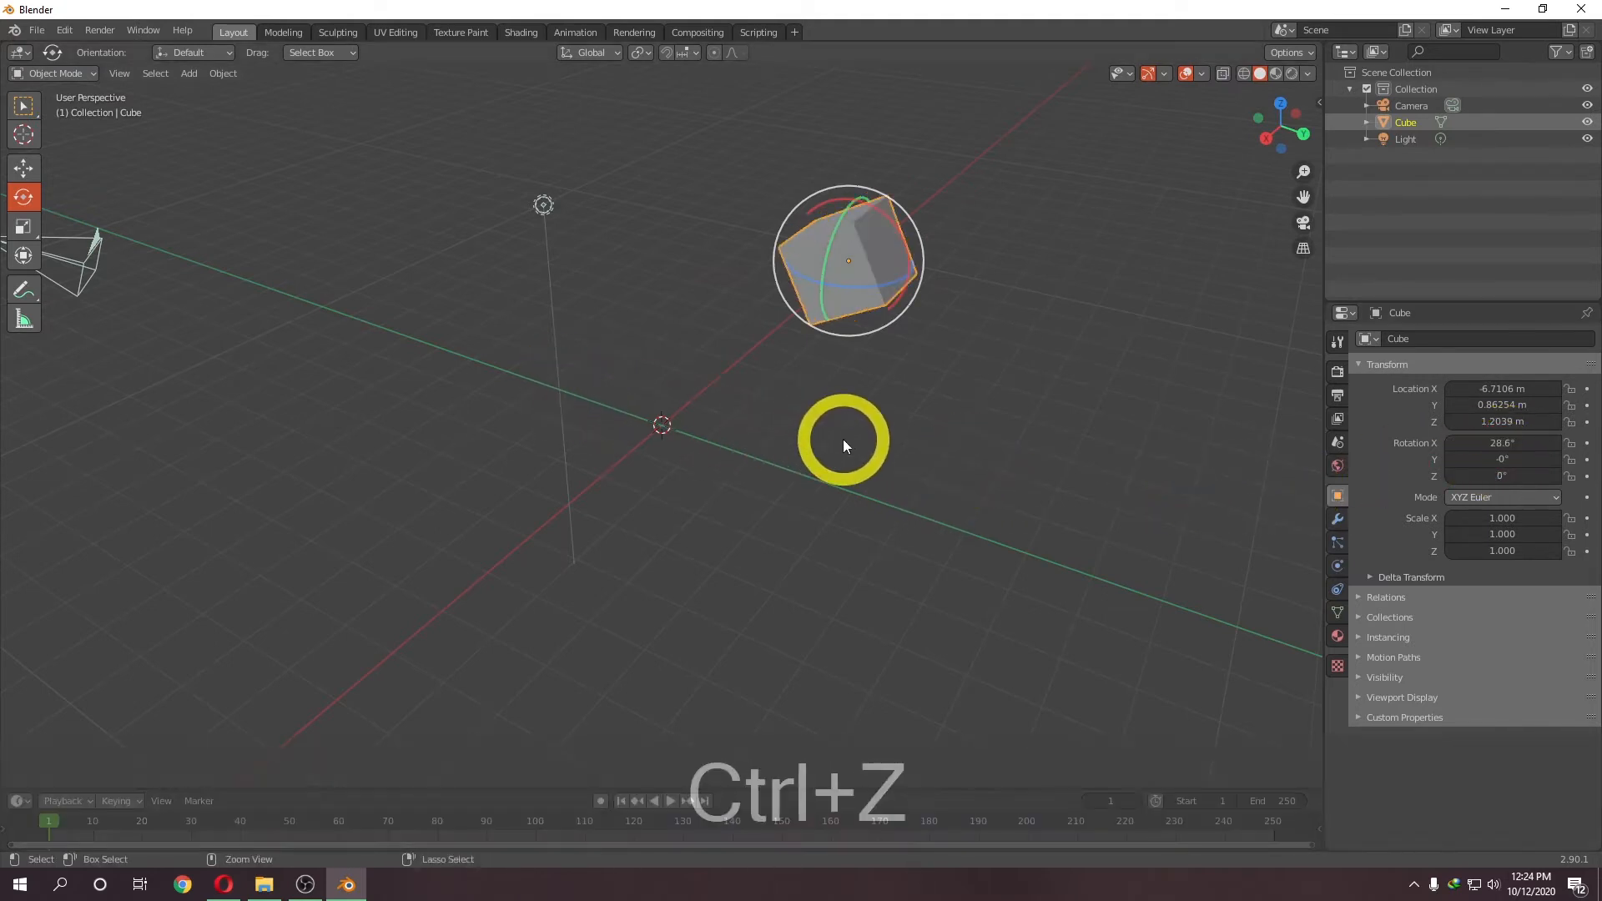
pyautogui.hotkey('ctrl', 'z')
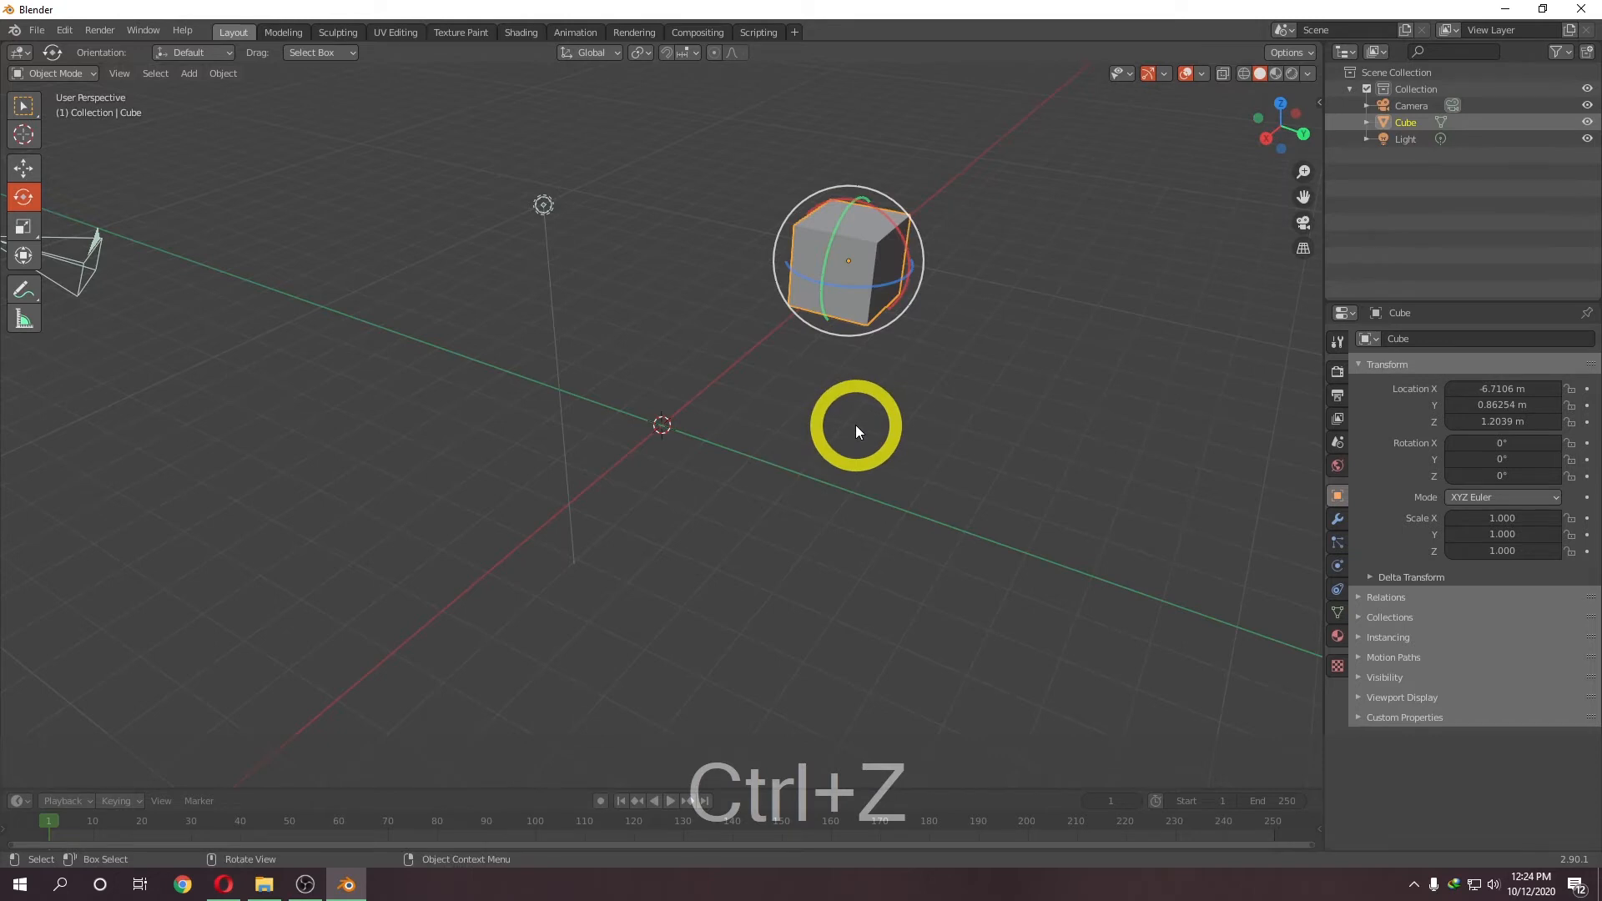
# Scale the cube to about 1.014 along Y, then shrink it uniformly by a factor of about 0.986
pyautogui.click(29, 230)
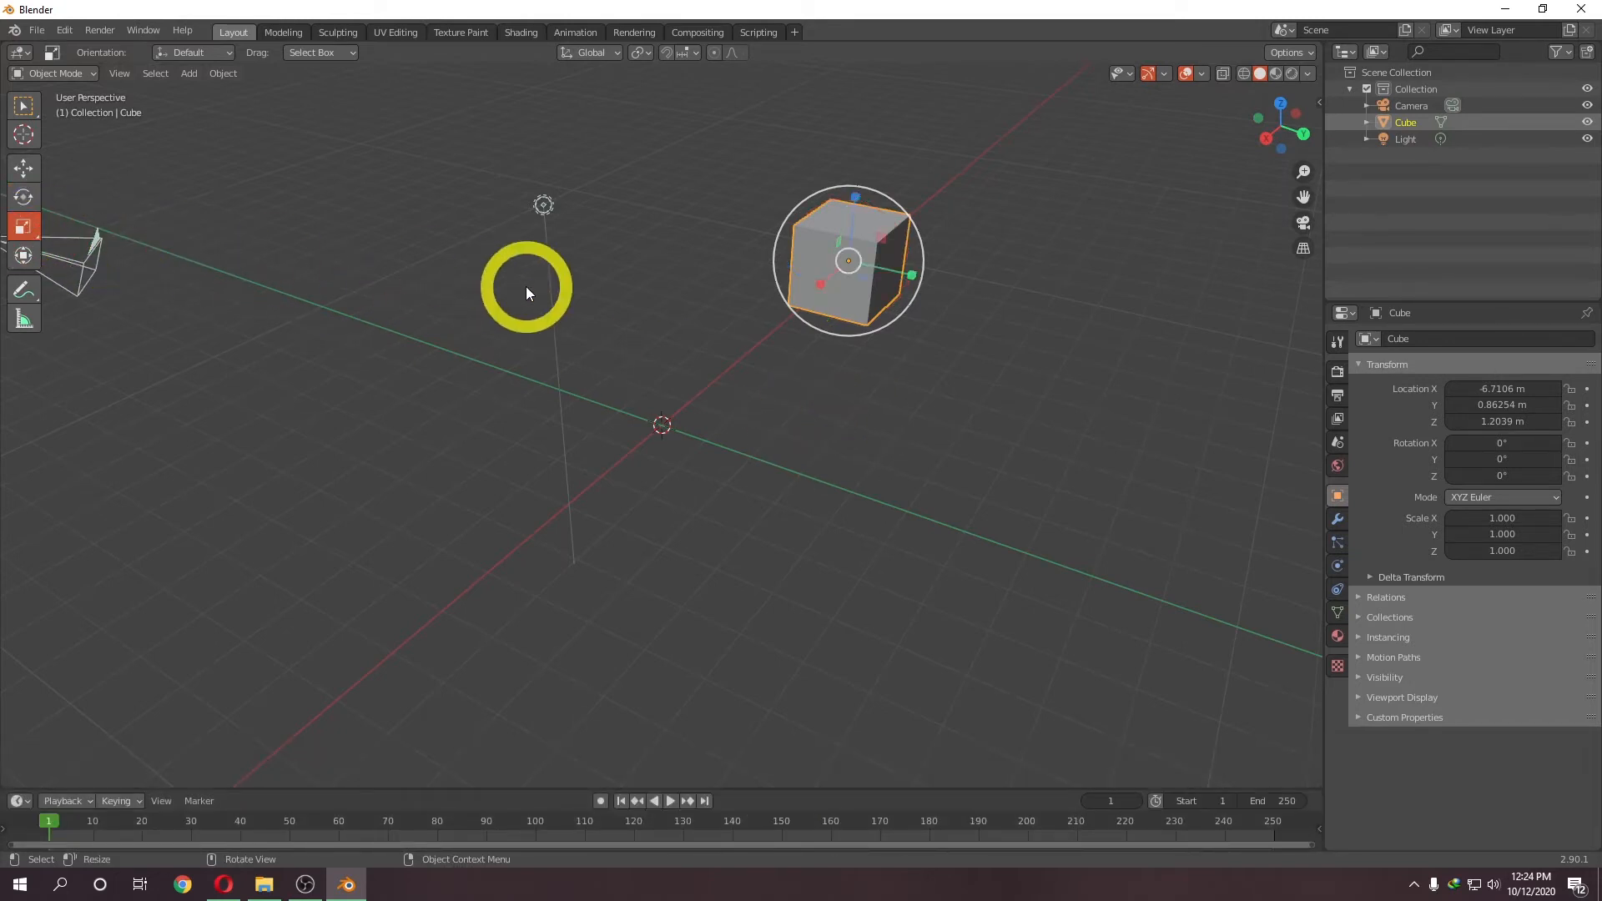
pyautogui.moveTo(914, 274)
pyautogui.mouseDown()
pyautogui.moveTo(1098, 308)
pyautogui.moveTo(915, 294)
pyautogui.mouseUp()
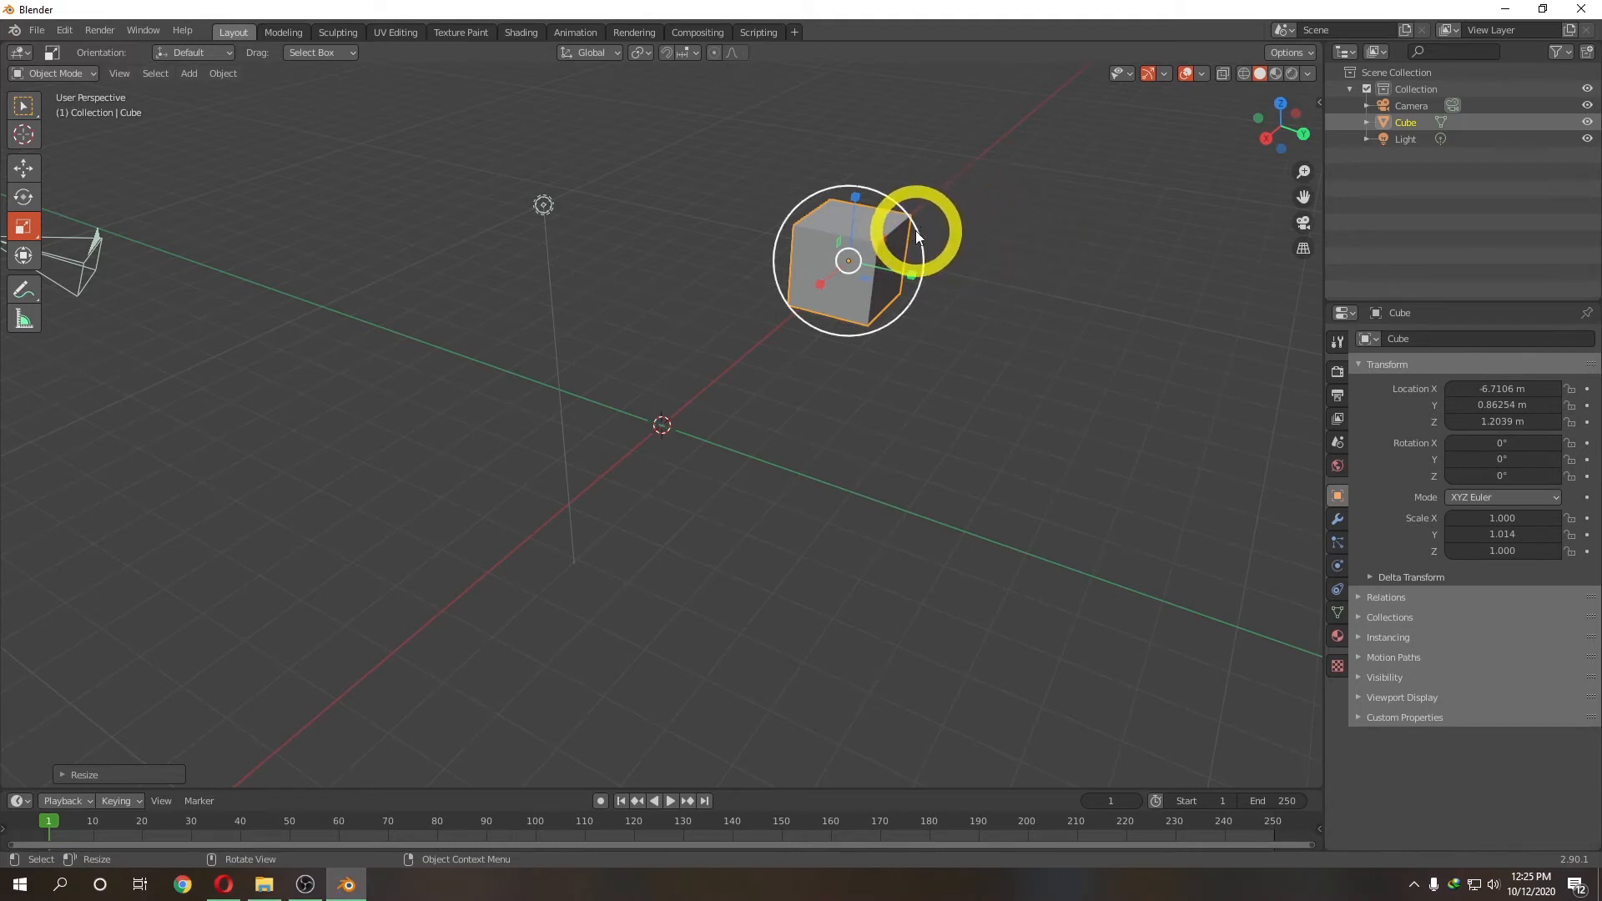
pyautogui.moveTo(928, 252)
pyautogui.mouseDown()
pyautogui.moveTo(1037, 258)
pyautogui.moveTo(883, 272)
pyautogui.moveTo(1004, 244)
pyautogui.moveTo(912, 258)
pyautogui.moveTo(987, 243)
pyautogui.moveTo(926, 245)
pyautogui.mouseUp()
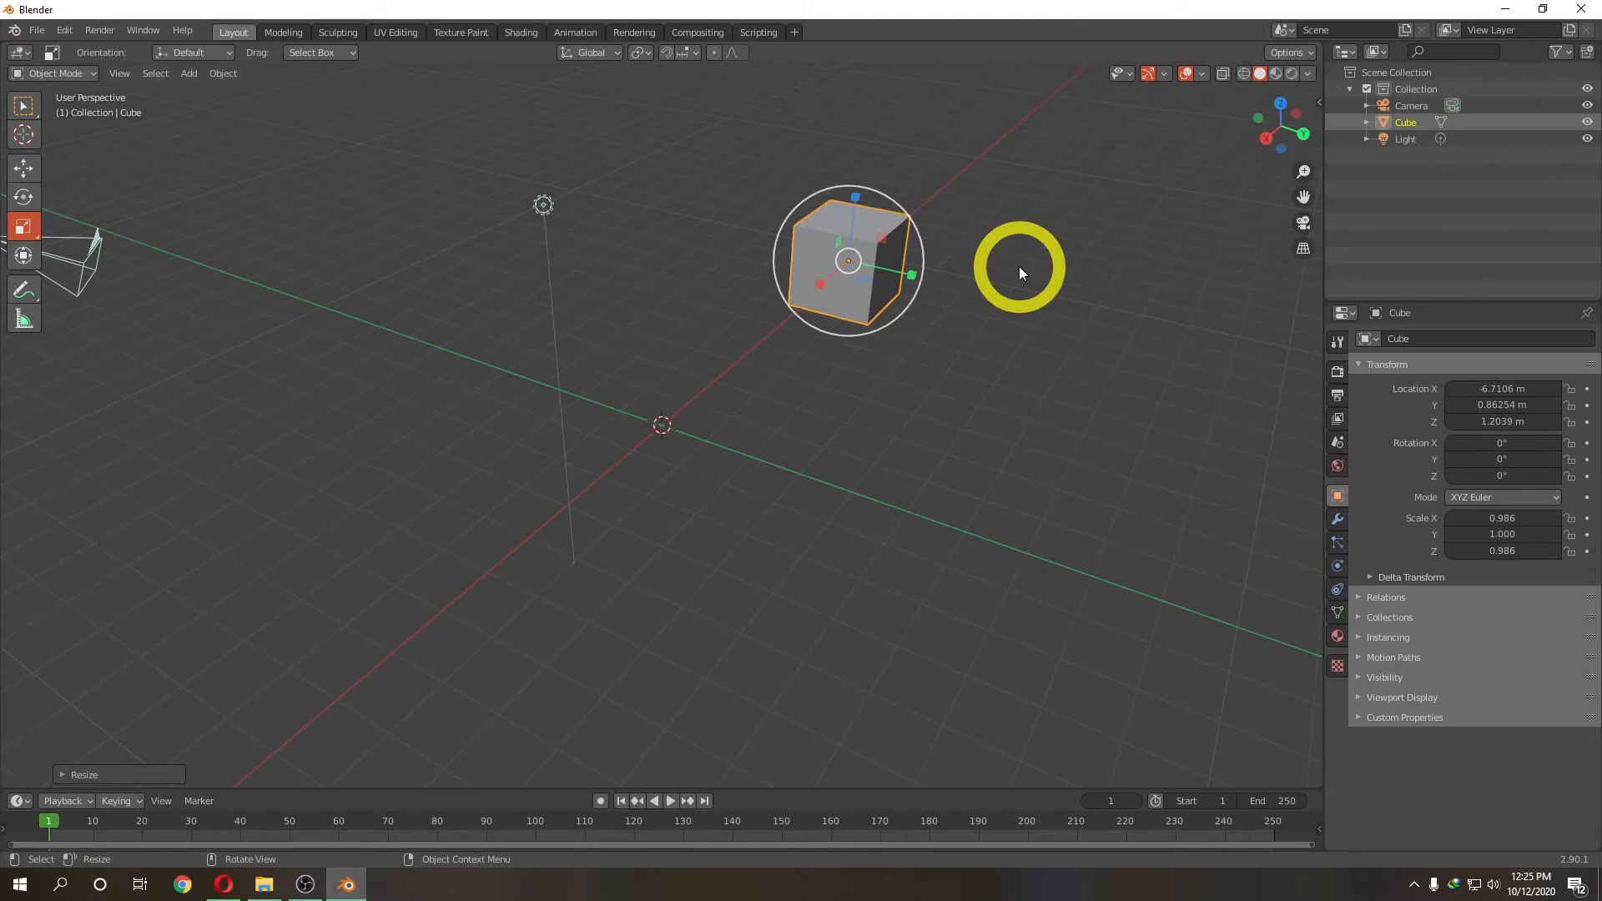
# Use the combined Transform tool to shift the cube slightly, rotate it about -28° around X, and reduce its Y scale to about 0.90
pyautogui.click(23, 256)
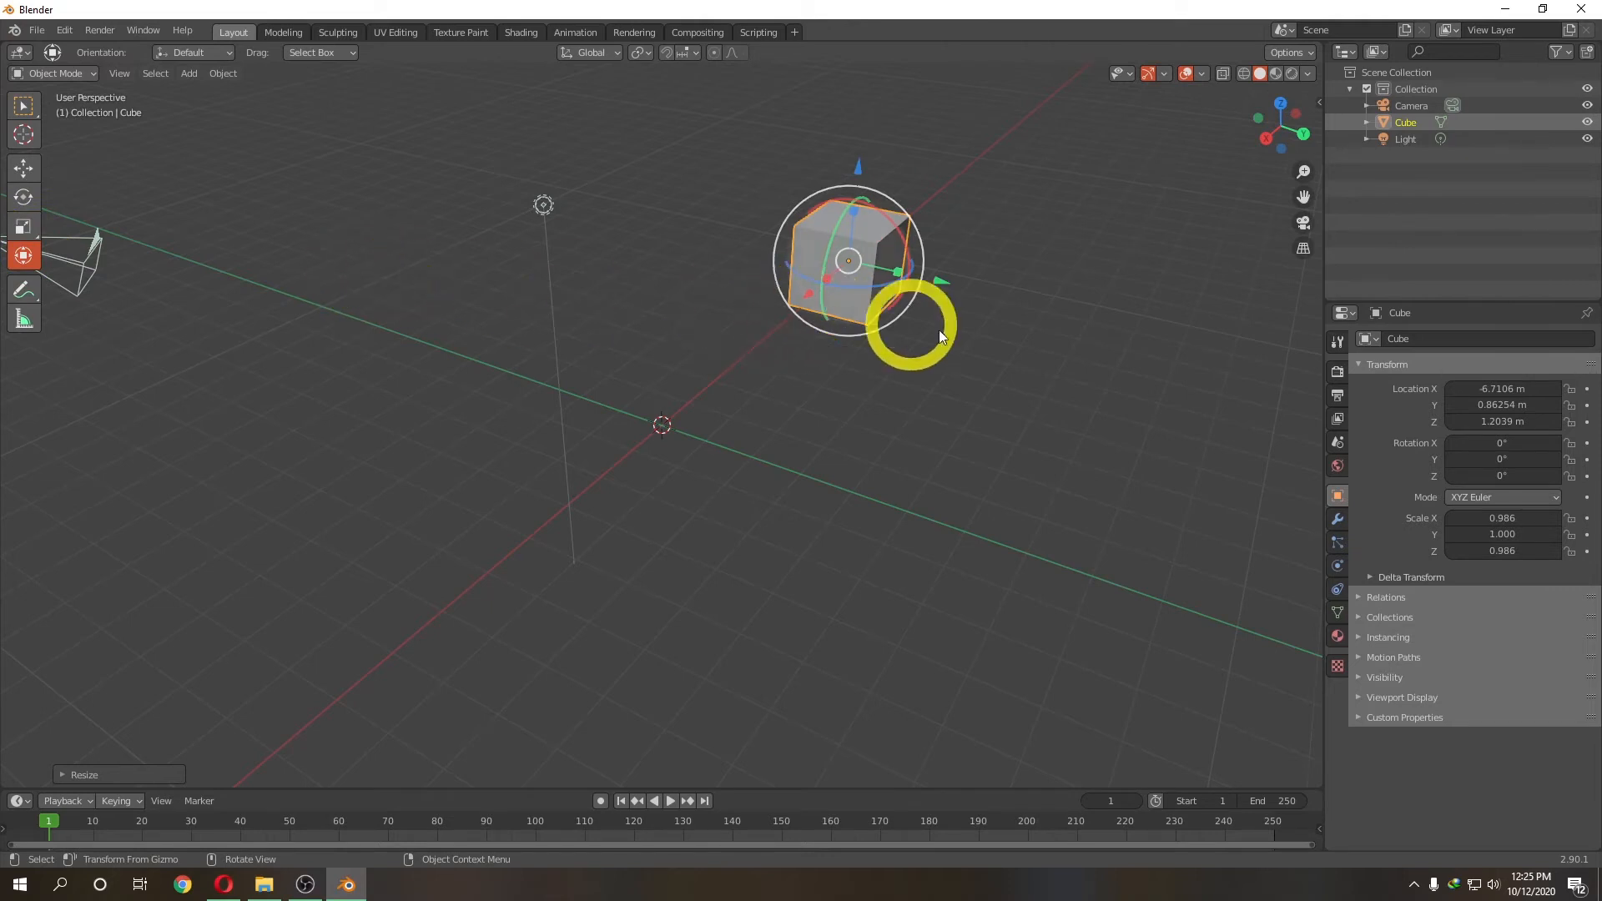
pyautogui.scroll(3, 1033, 356)
pyautogui.scroll(-2, 1033, 356)
pyautogui.keyDown('shift'); pyautogui.moveTo(1046, 352); pyautogui.dragTo(769, 477, button='middle'); pyautogui.keyUp('shift')
pyautogui.scroll(1, 769, 477)
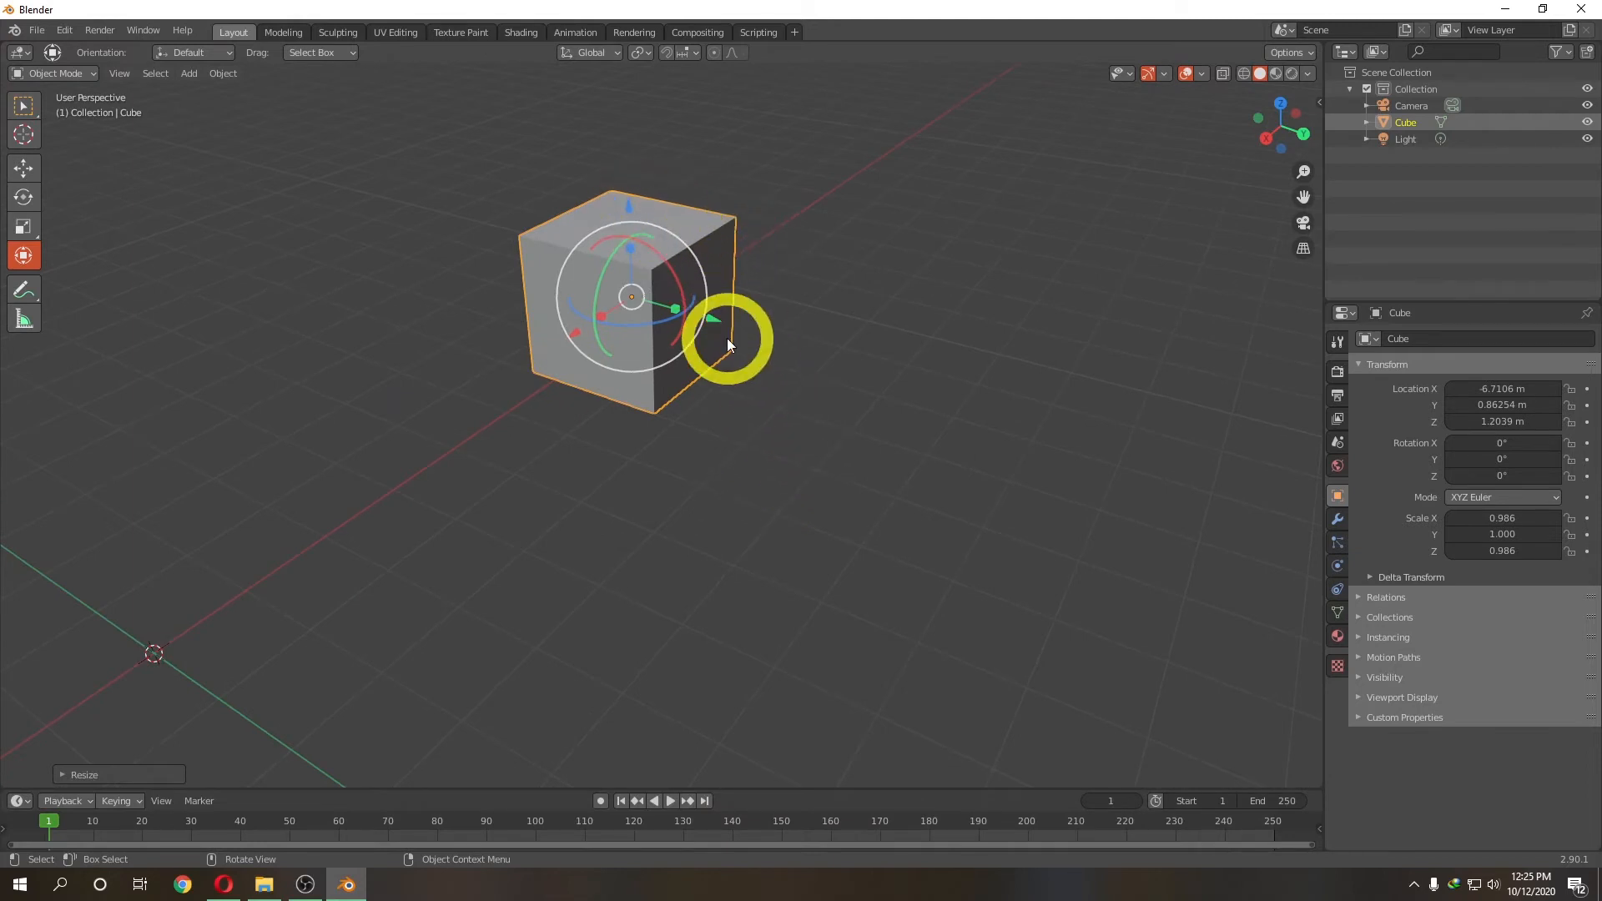
pyautogui.moveTo(716, 327); pyautogui.dragTo(655, 306)
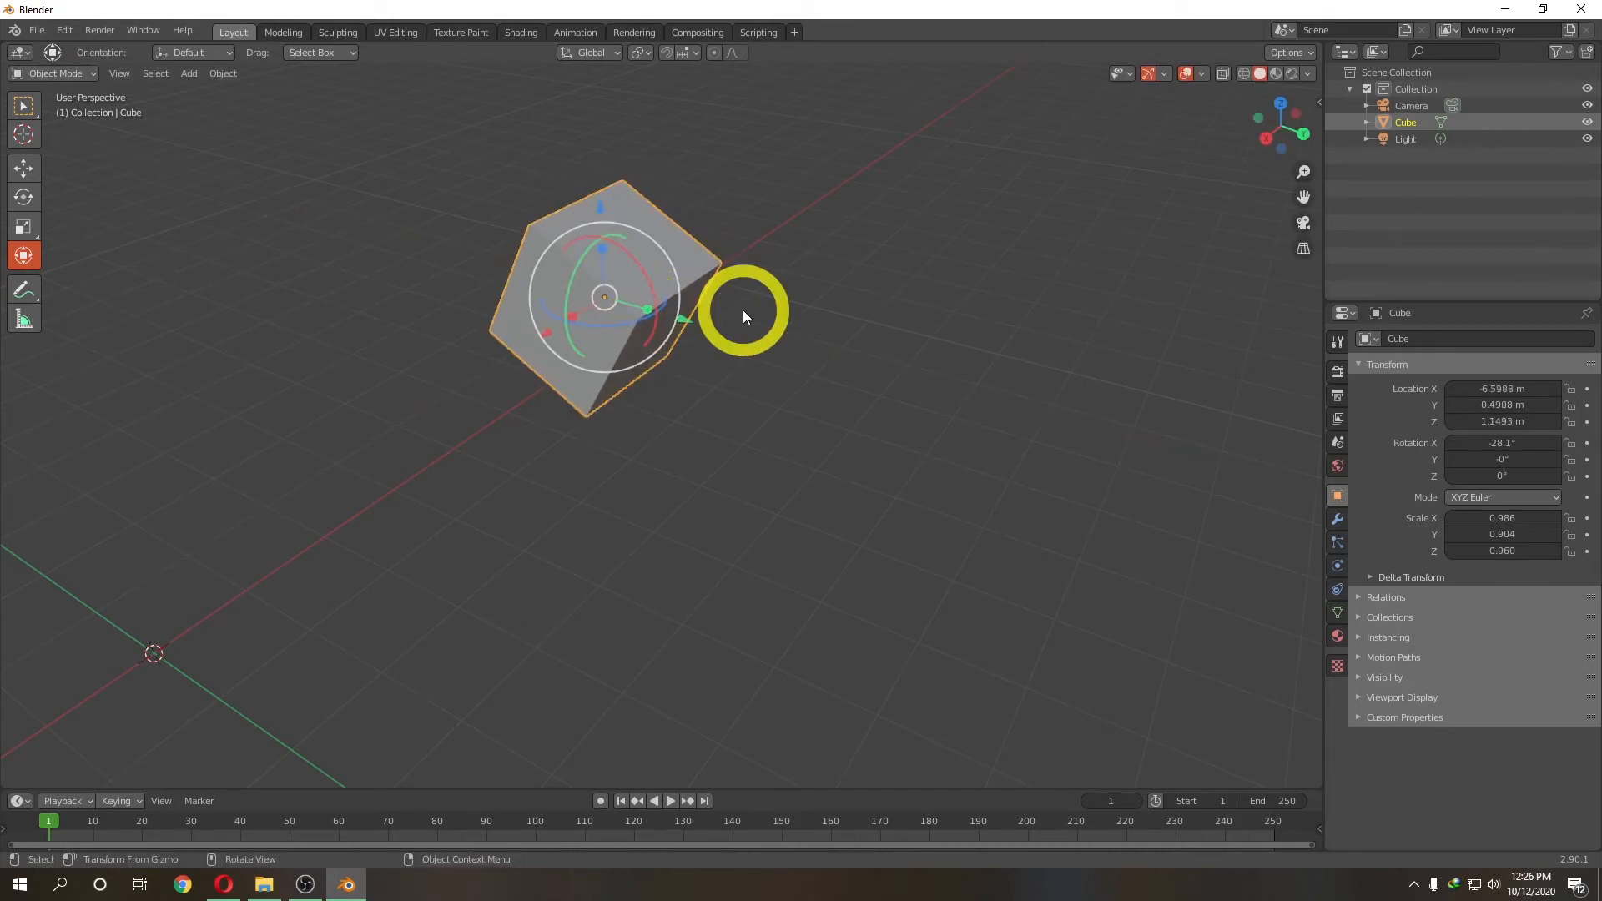
# Move the tilted cube up along the global Z axis to about 1.25 m
pyautogui.click(23, 167)
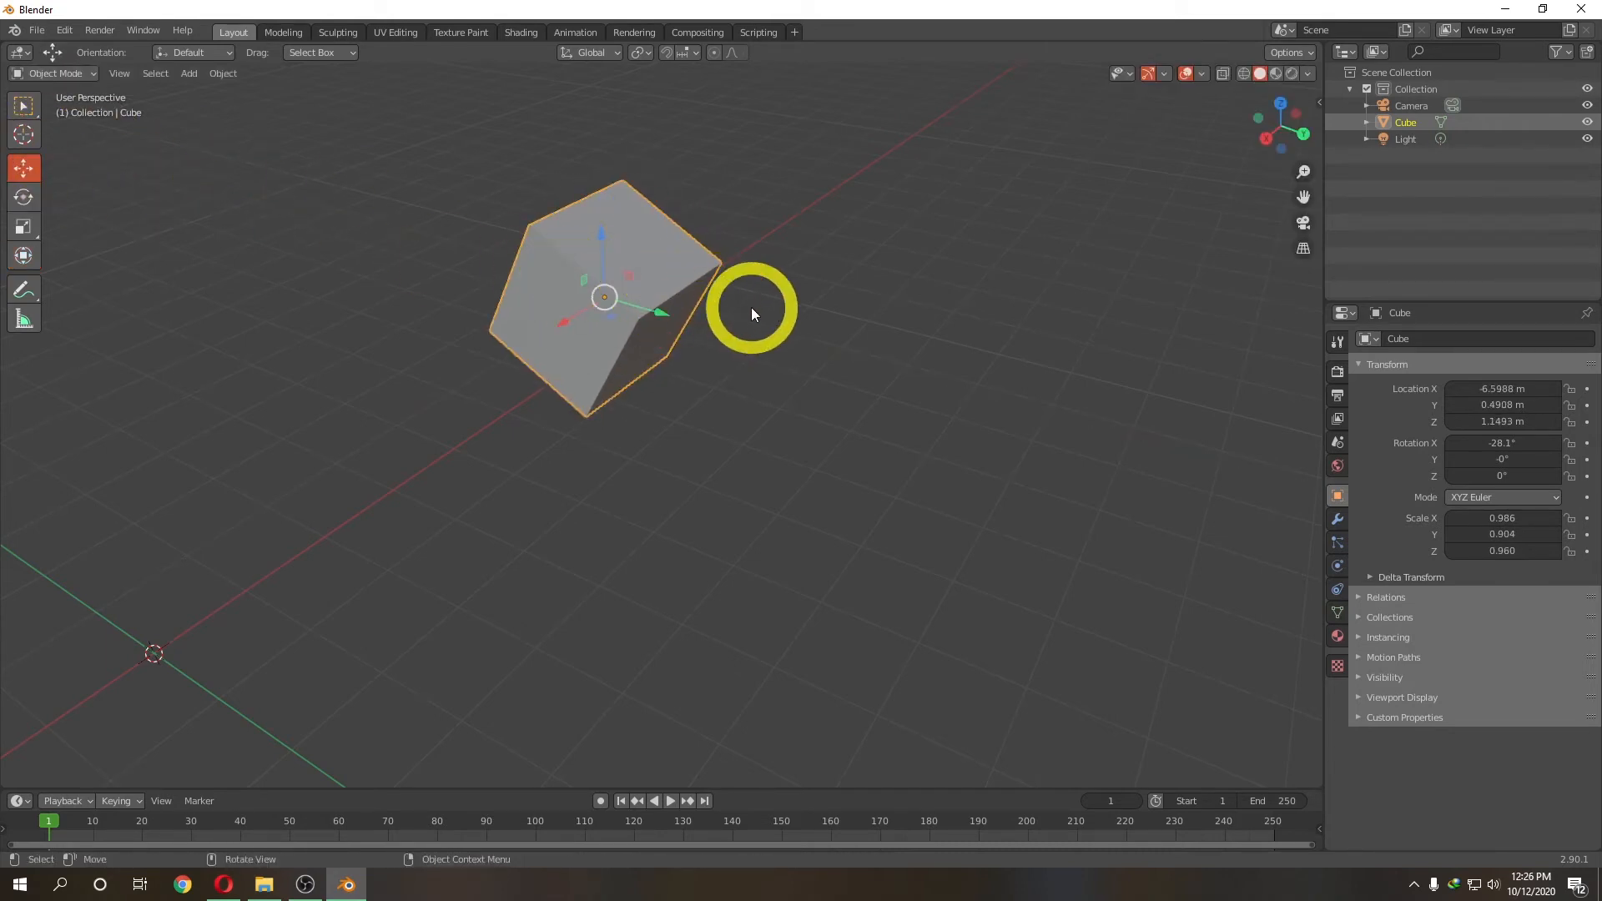
pyautogui.moveTo(751, 307); pyautogui.dragTo(611, 408, button='middle')
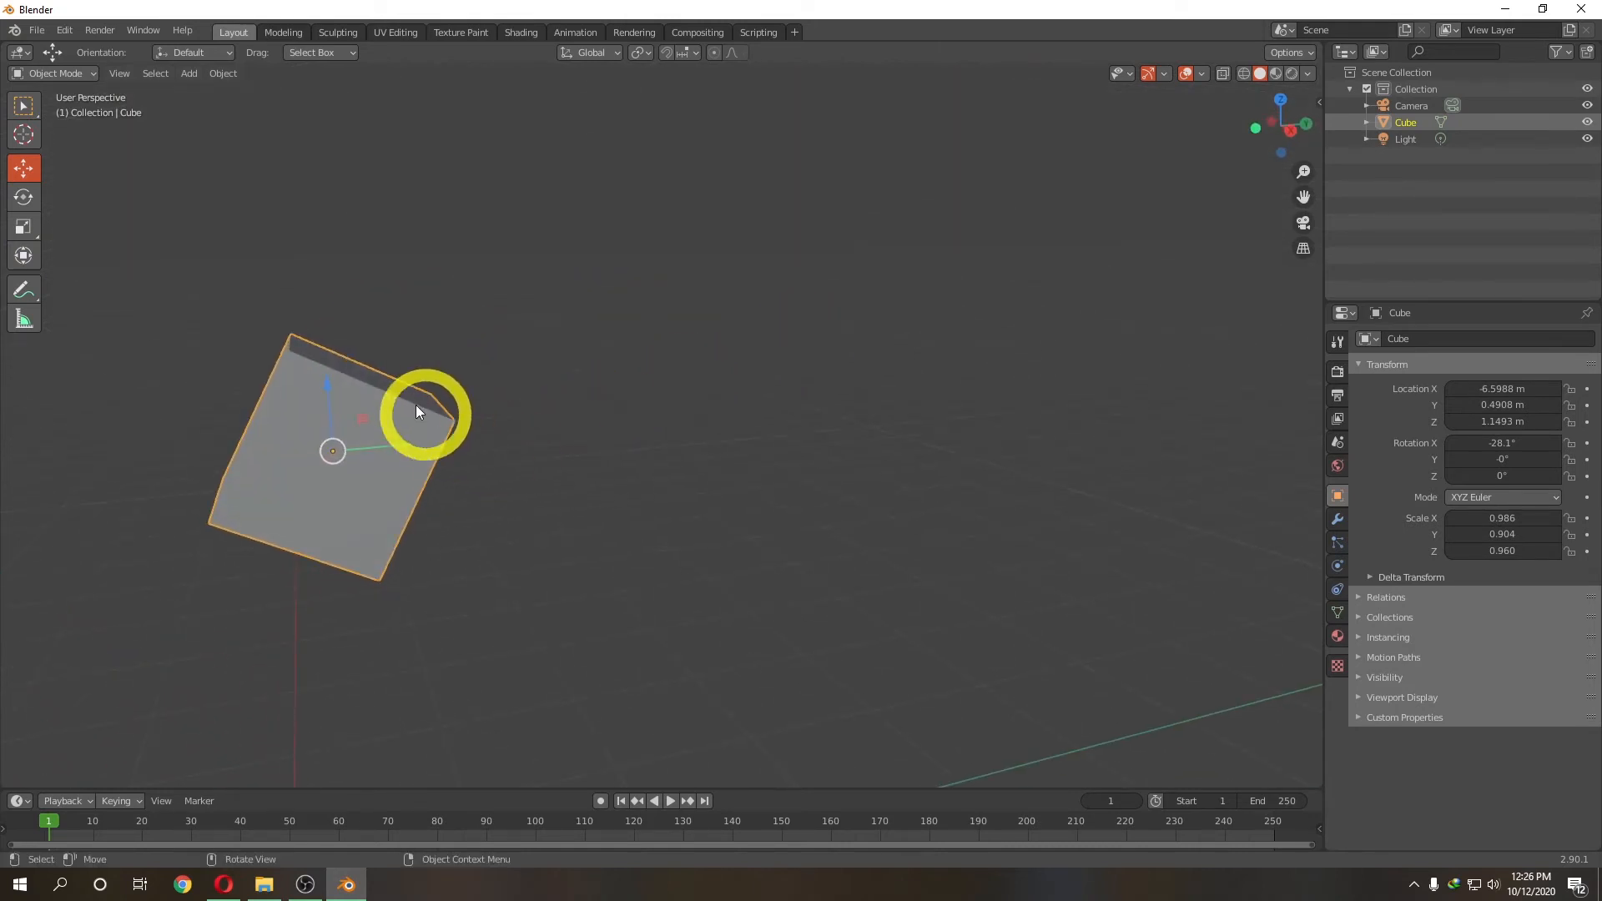
pyautogui.moveTo(332, 379); pyautogui.dragTo(284, 401)
pyautogui.moveTo(400, 389); pyautogui.dragTo(650, 379, button='middle')
pyautogui.moveTo(438, 322)
pyautogui.mouseDown()
pyautogui.moveTo(439, 358)
pyautogui.moveTo(435, 292)
pyautogui.mouseUp()
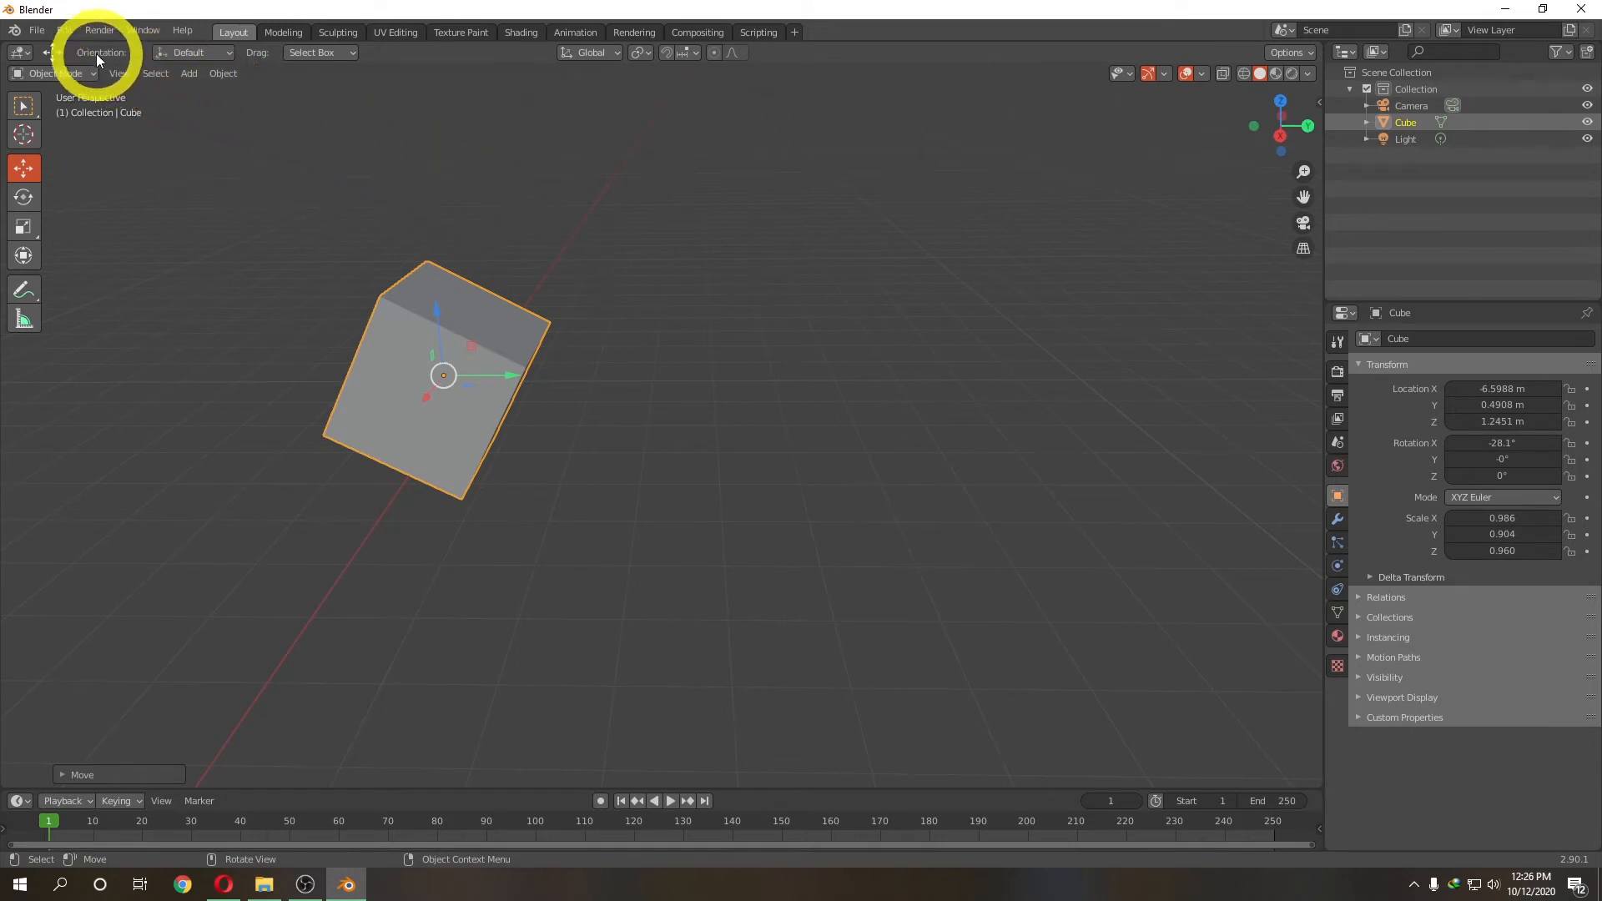
# Set the Move tool's orientation to Local and move the cube along its own Z axis to about Y 0.63 m, Z 1.51 m
pyautogui.click(211, 52)
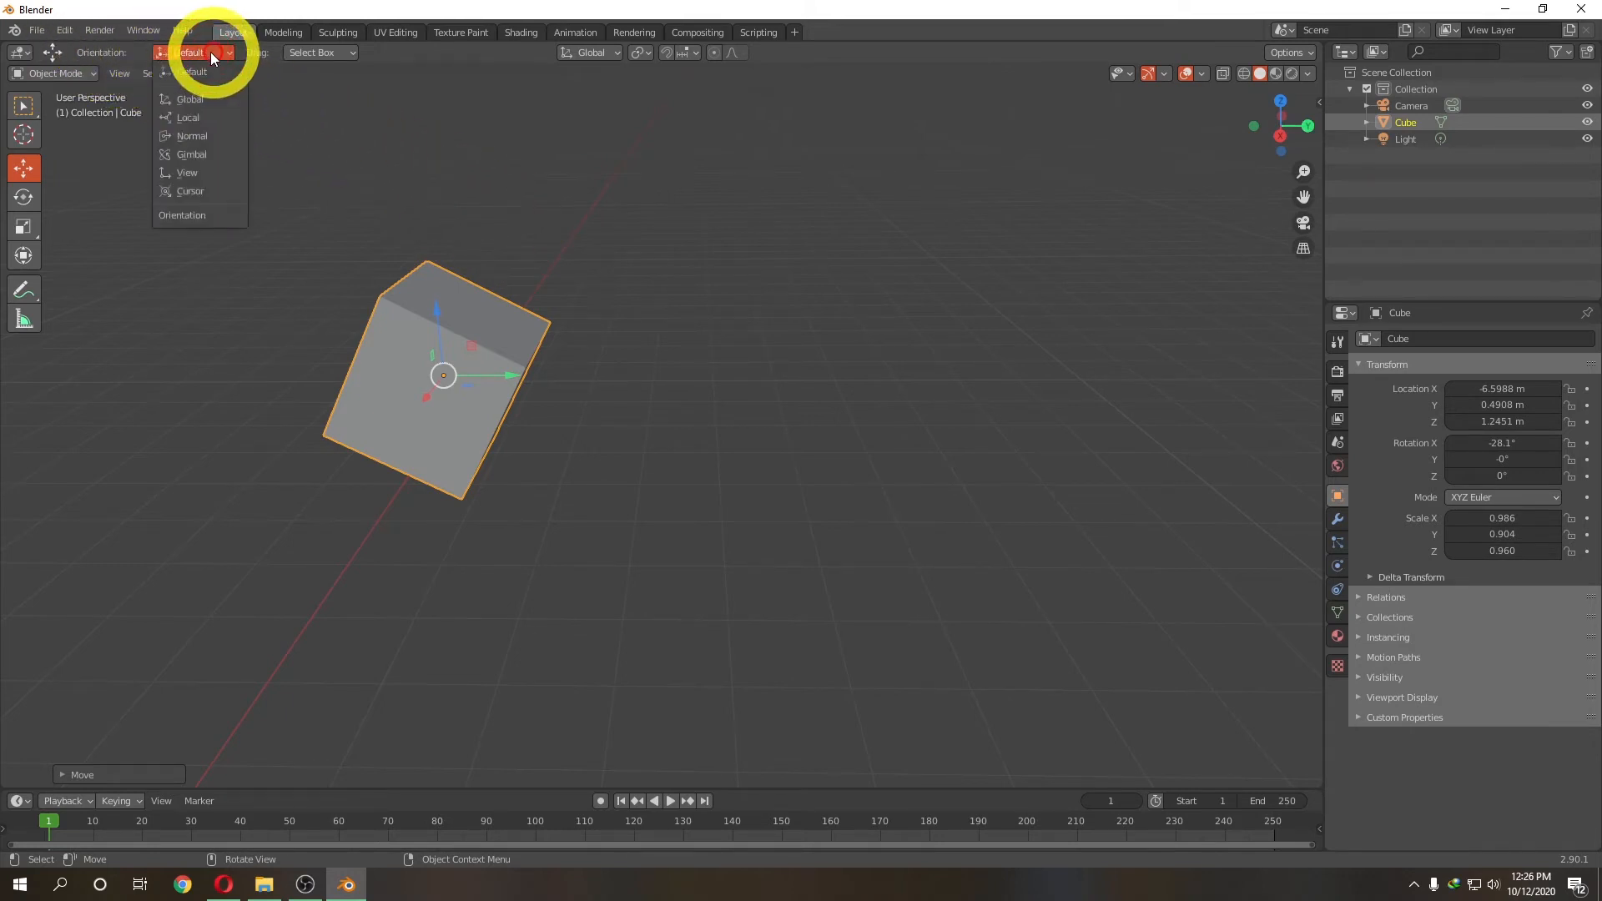
pyautogui.click(210, 102)
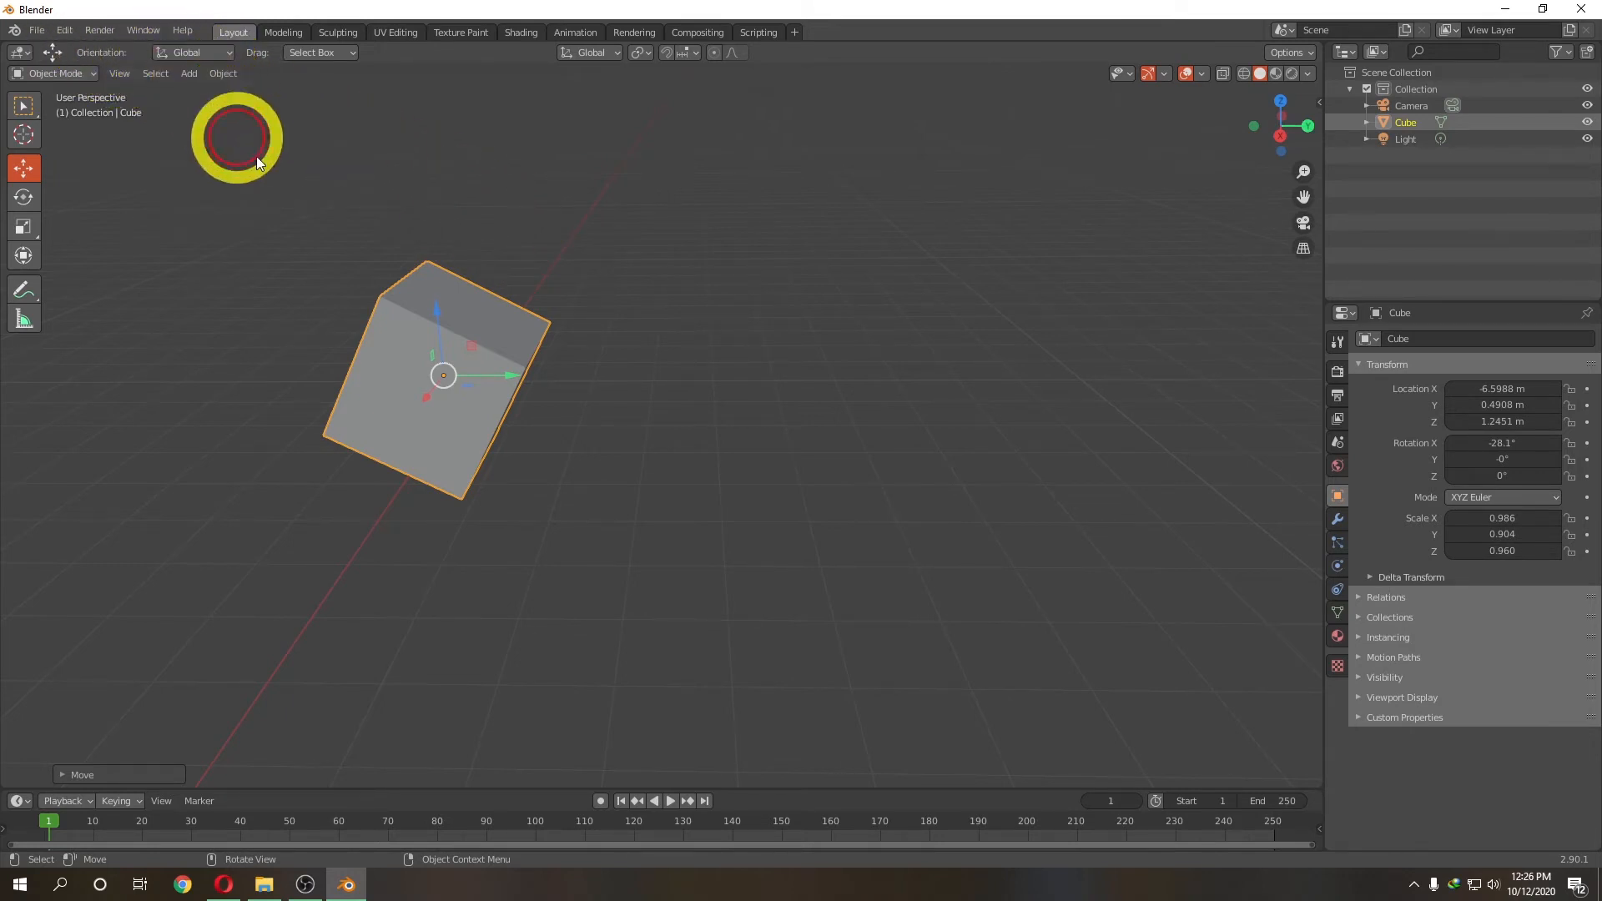
pyautogui.click(222, 55)
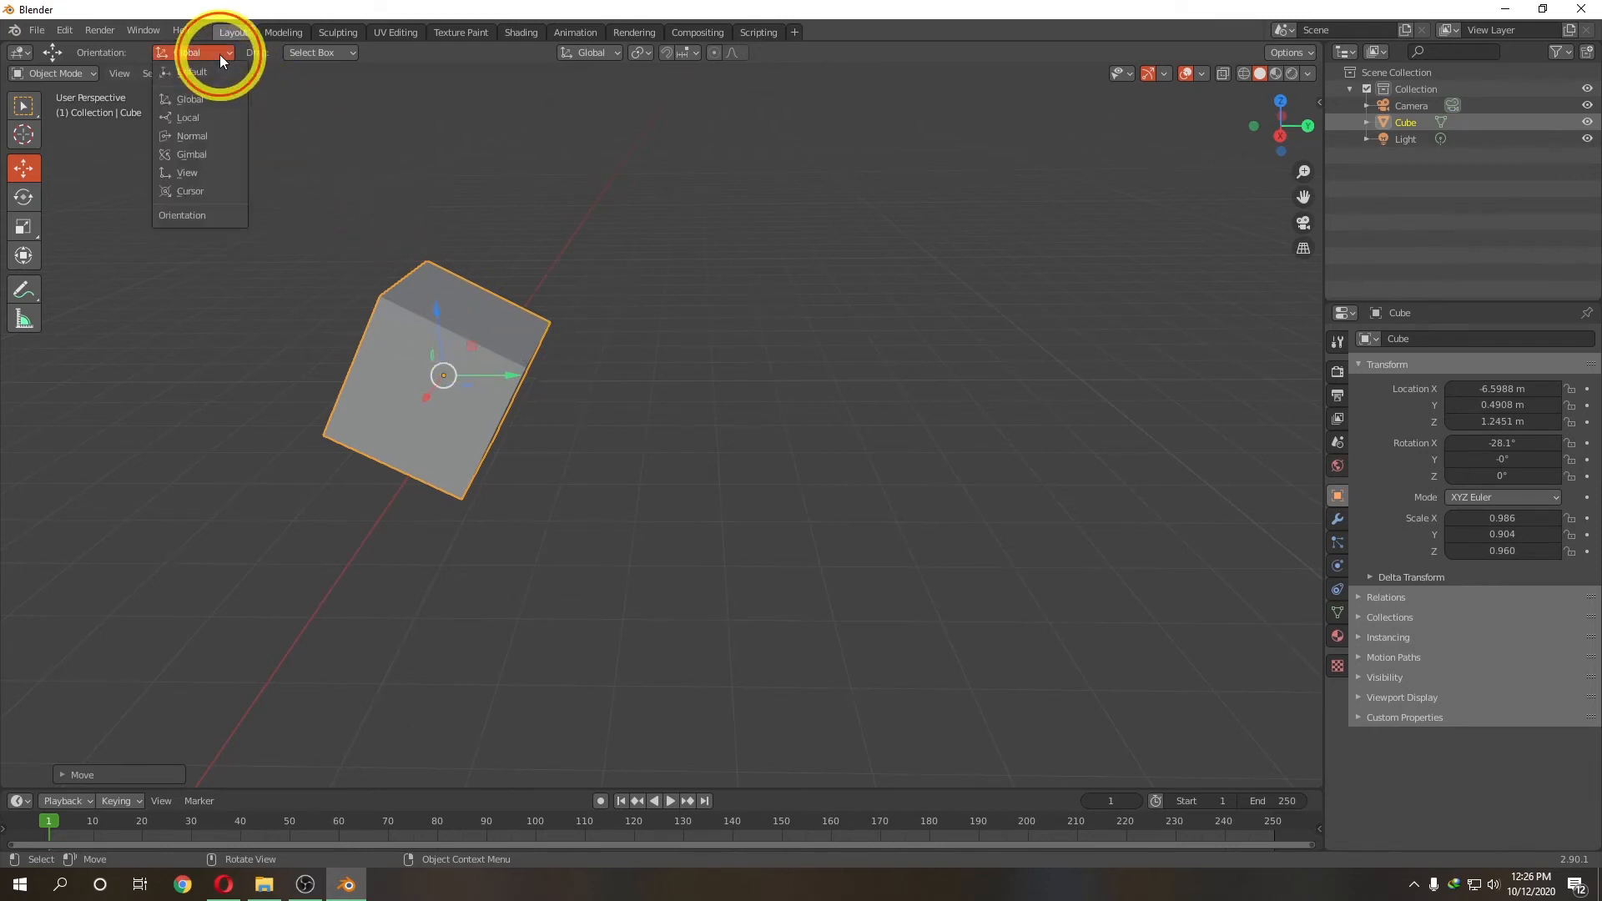
pyautogui.click(208, 117)
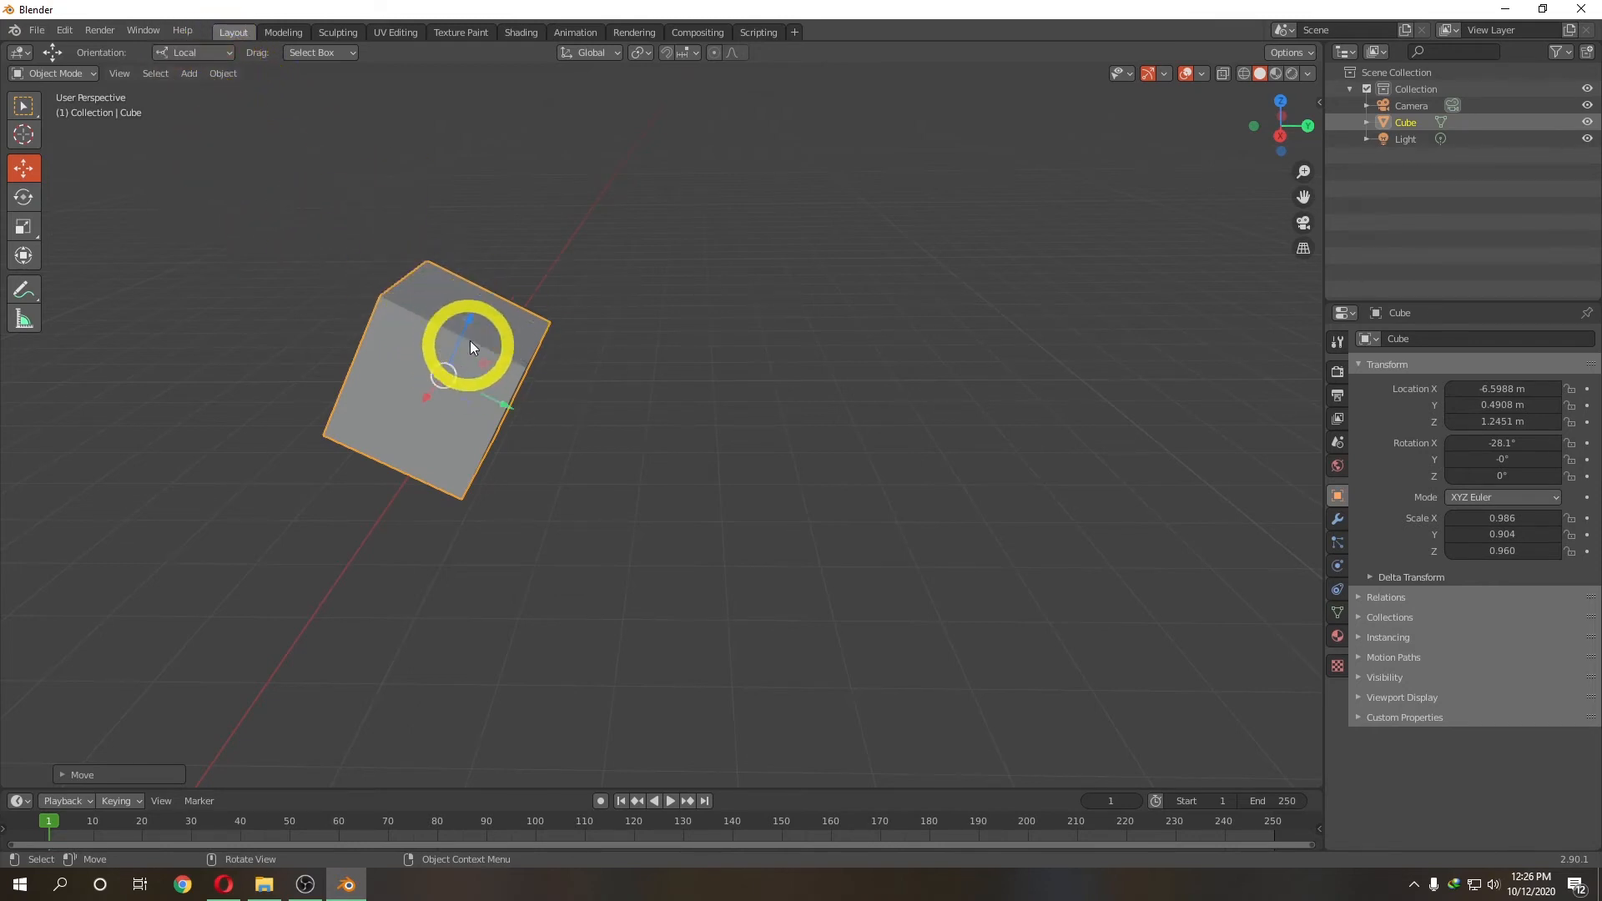
pyautogui.moveTo(466, 328)
pyautogui.mouseDown()
pyautogui.moveTo(504, 219)
pyautogui.moveTo(457, 333)
pyautogui.moveTo(487, 307)
pyautogui.mouseUp()
# Switch the Move tool's orientation between Global and Local to compare the axes, ending on Global
pyautogui.click(222, 51)
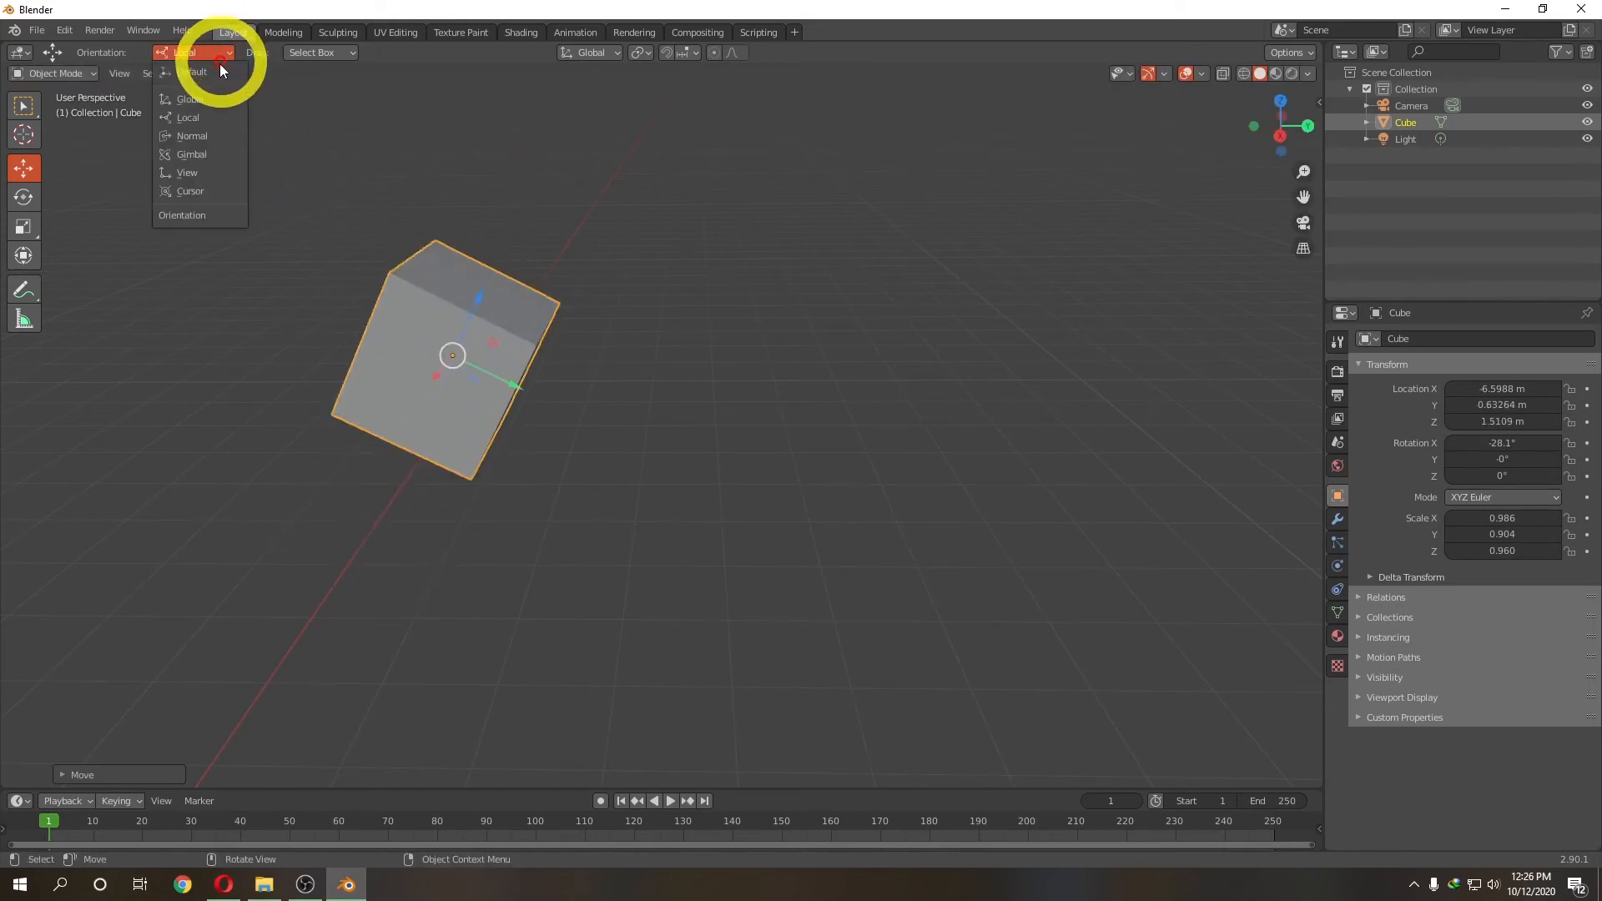
pyautogui.click(210, 99)
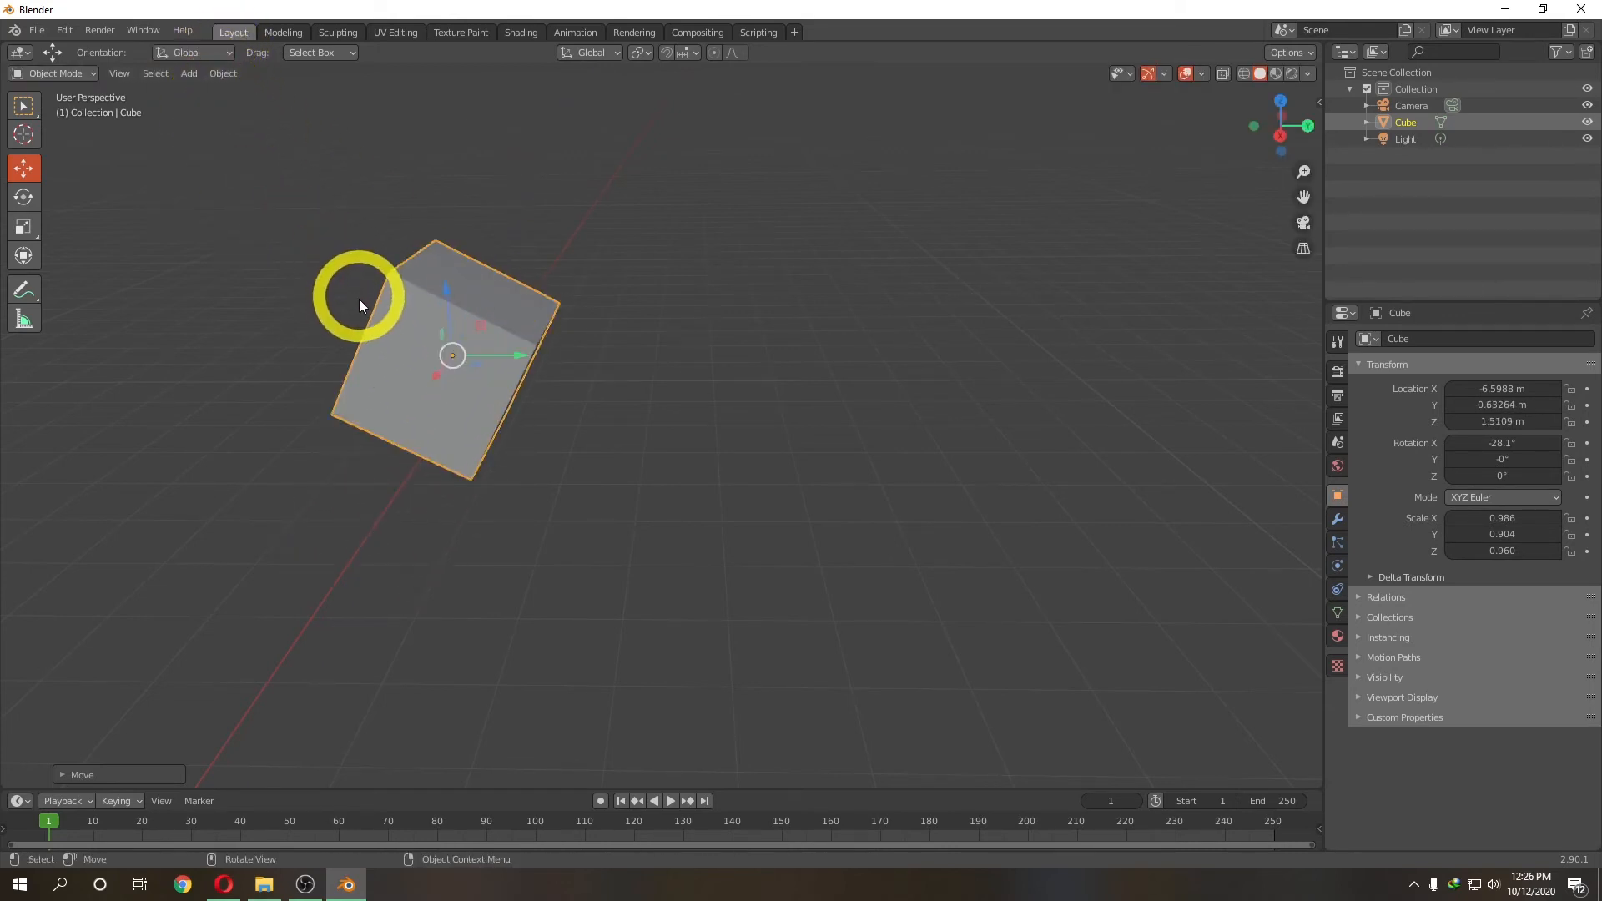
pyautogui.click(219, 55)
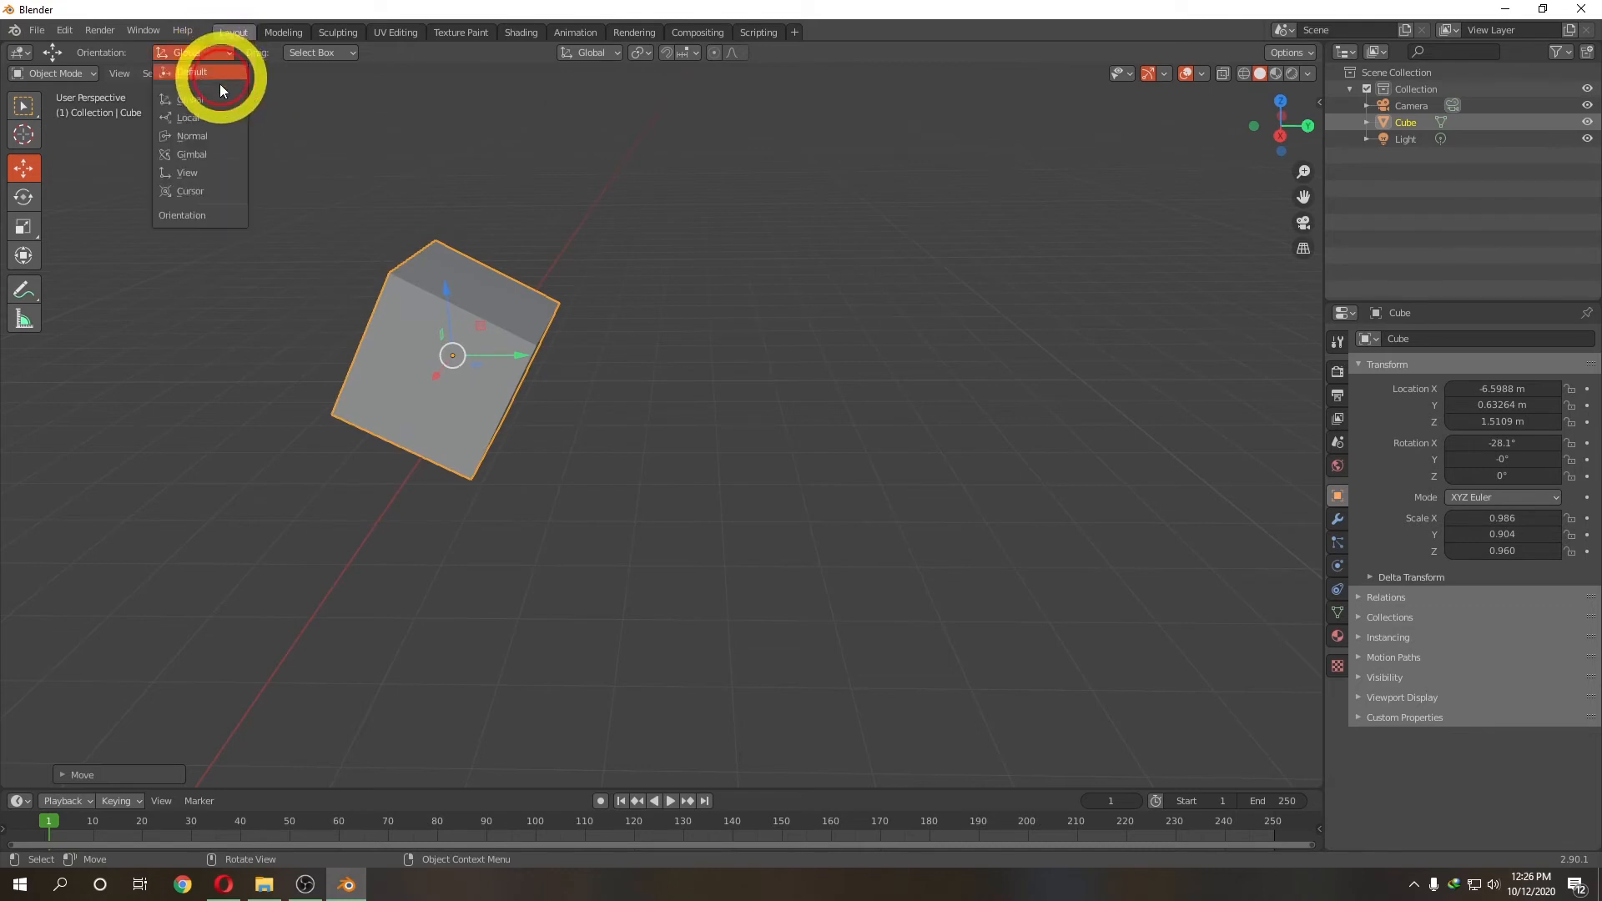
pyautogui.click(207, 117)
pyautogui.click(219, 52)
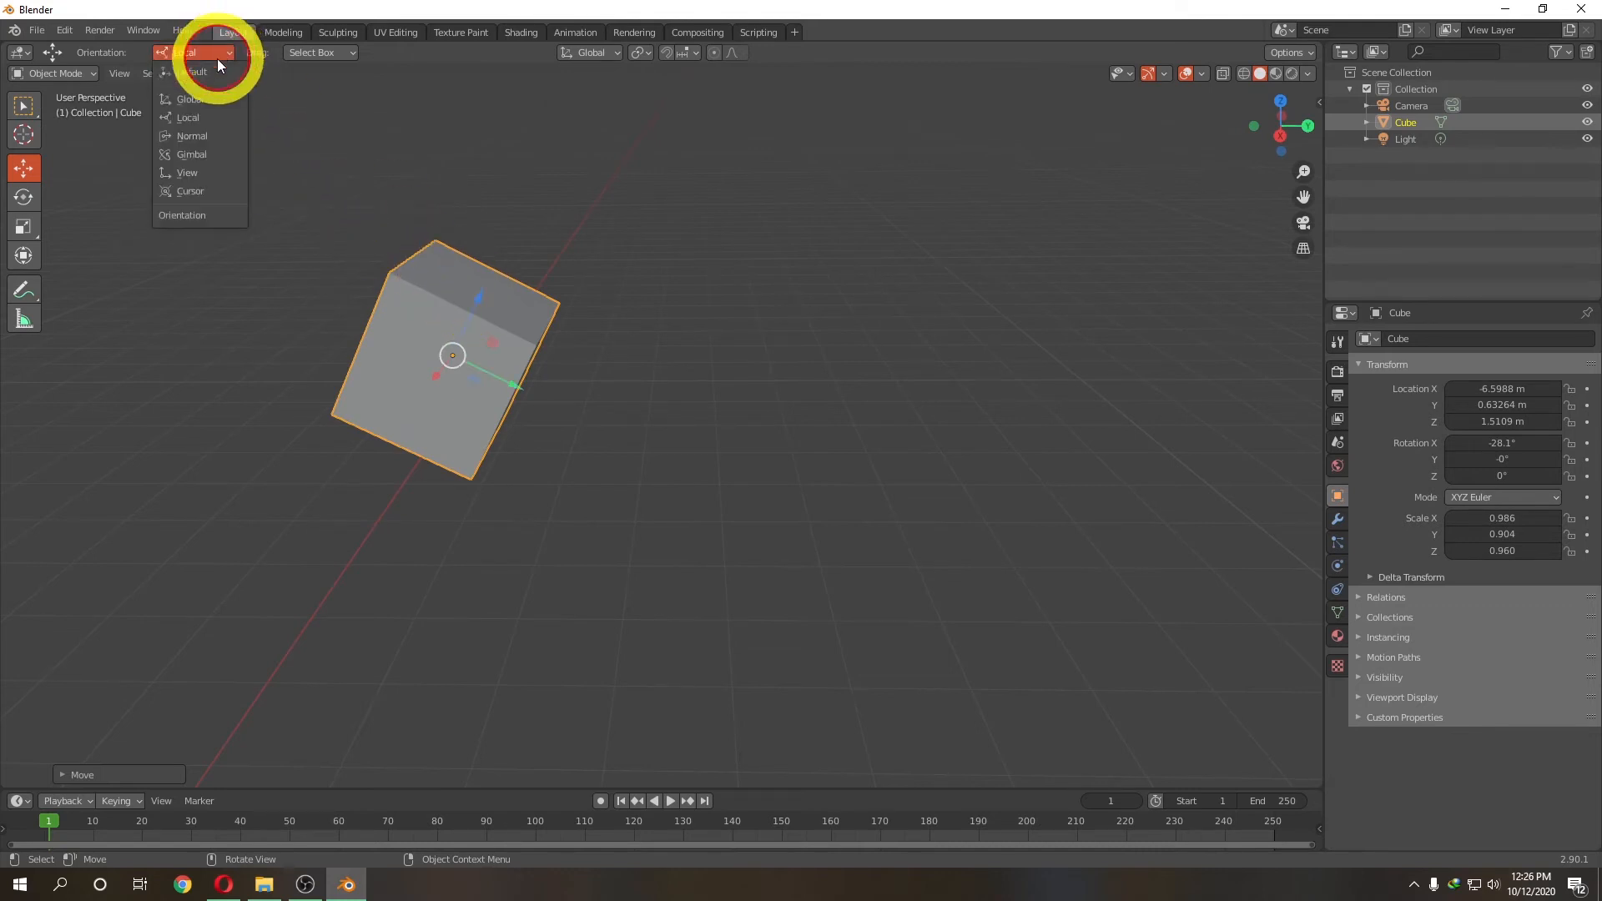
pyautogui.click(210, 96)
# Add a cylinder mesh and move it along the X axis to about -4.68 m, near the cube
pyautogui.moveTo(434, 234); pyautogui.dragTo(575, 387, button='middle')
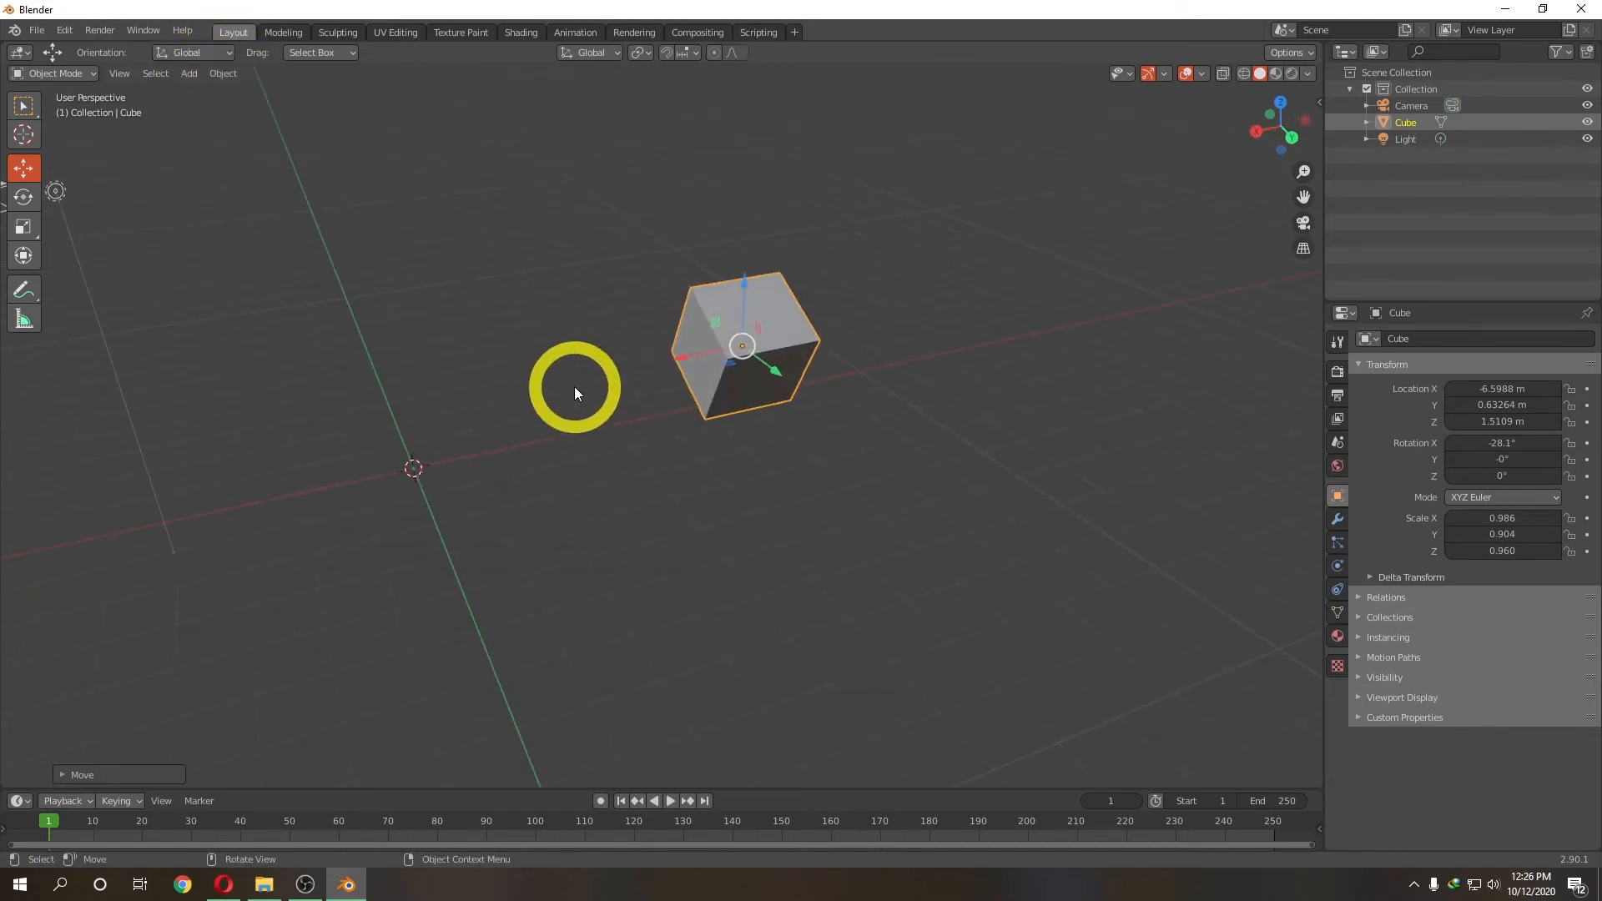
pyautogui.click(188, 72)
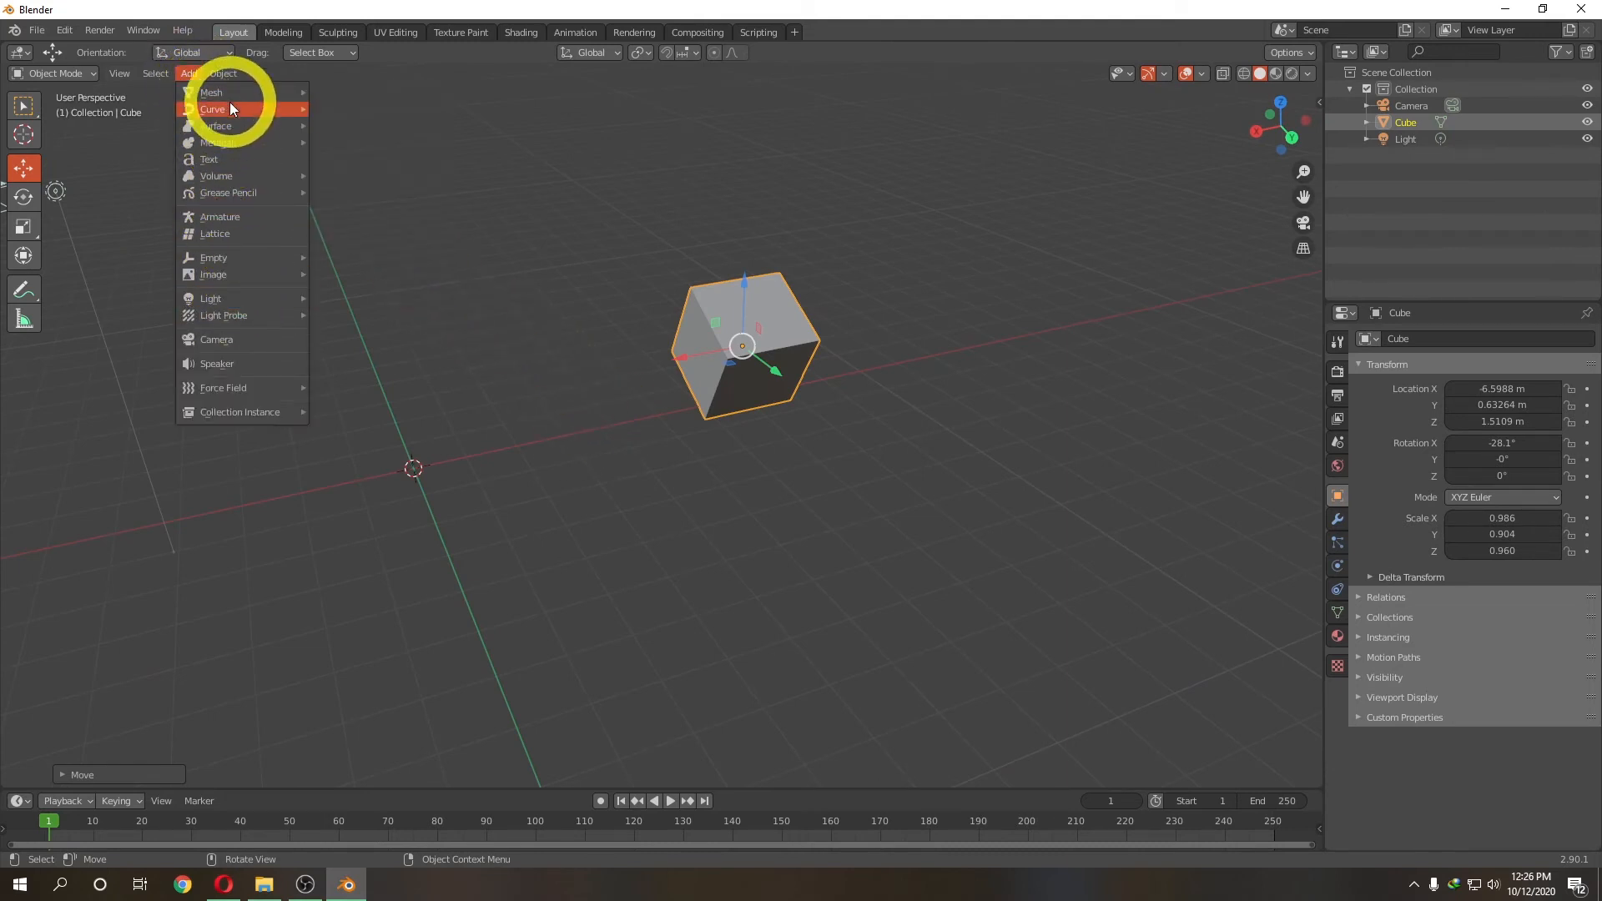
pyautogui.moveTo(245, 89)
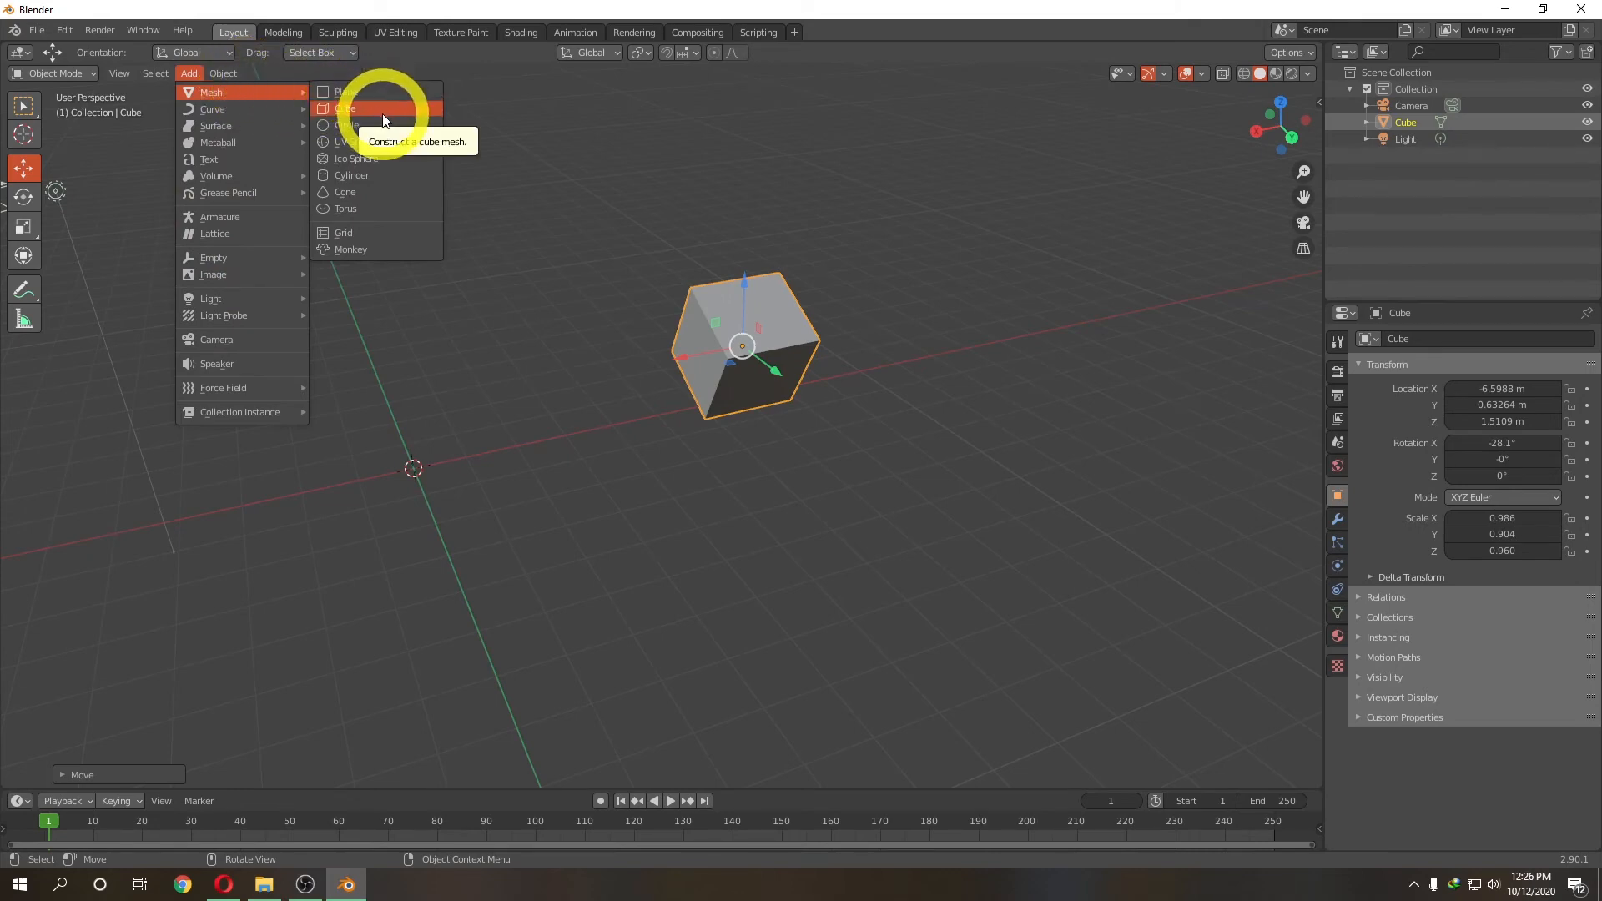
pyautogui.click(377, 173)
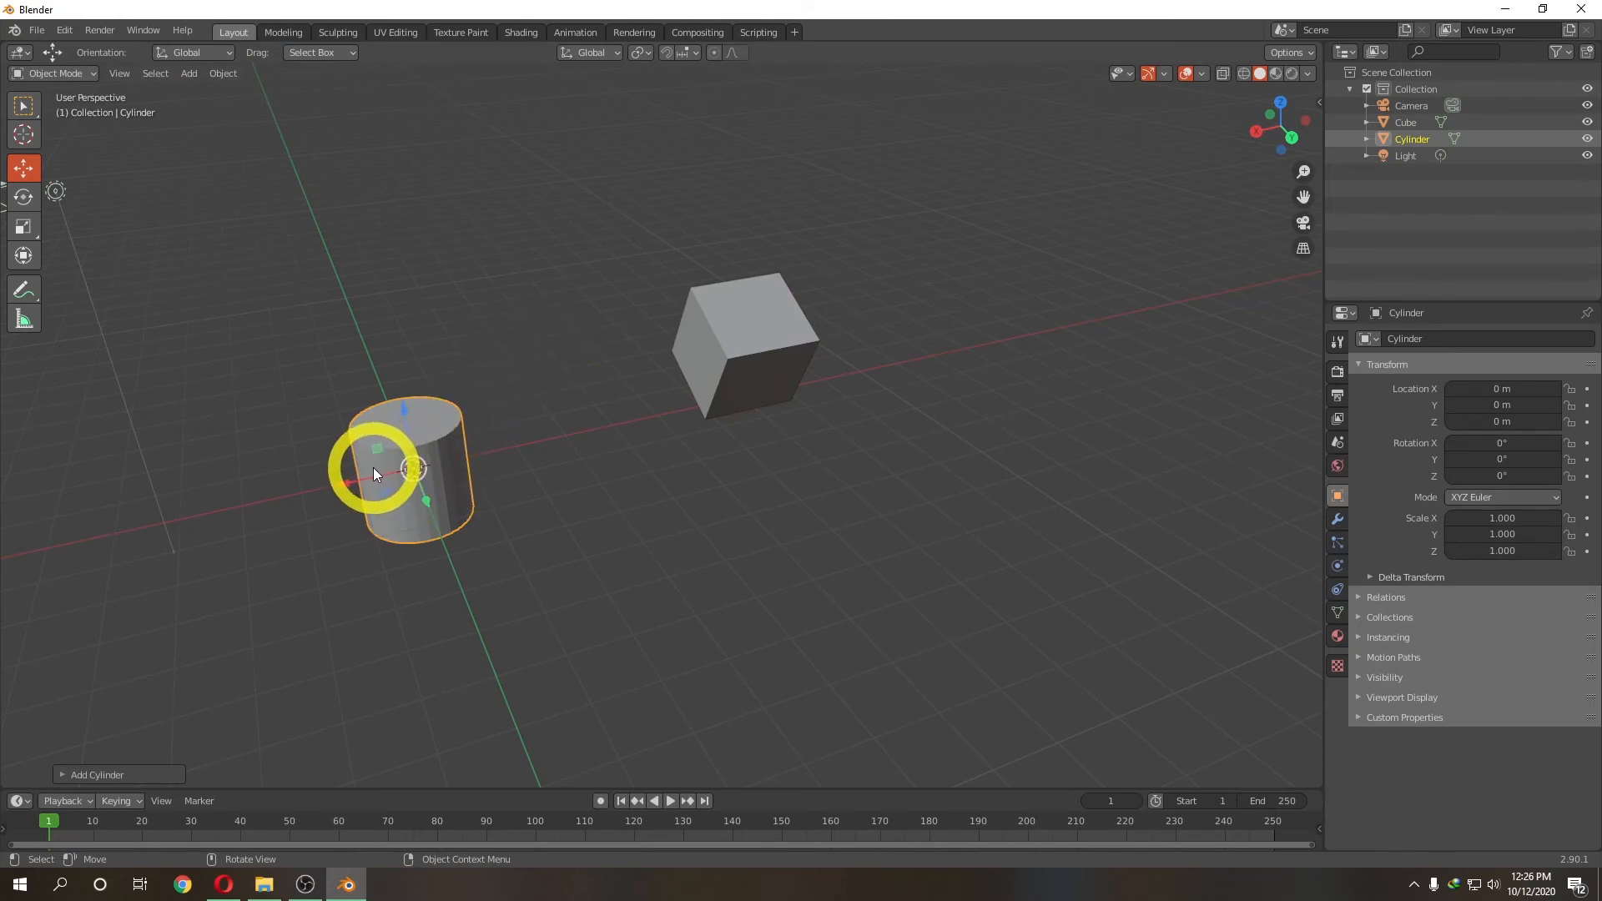
pyautogui.moveTo(347, 478); pyautogui.dragTo(586, 437)
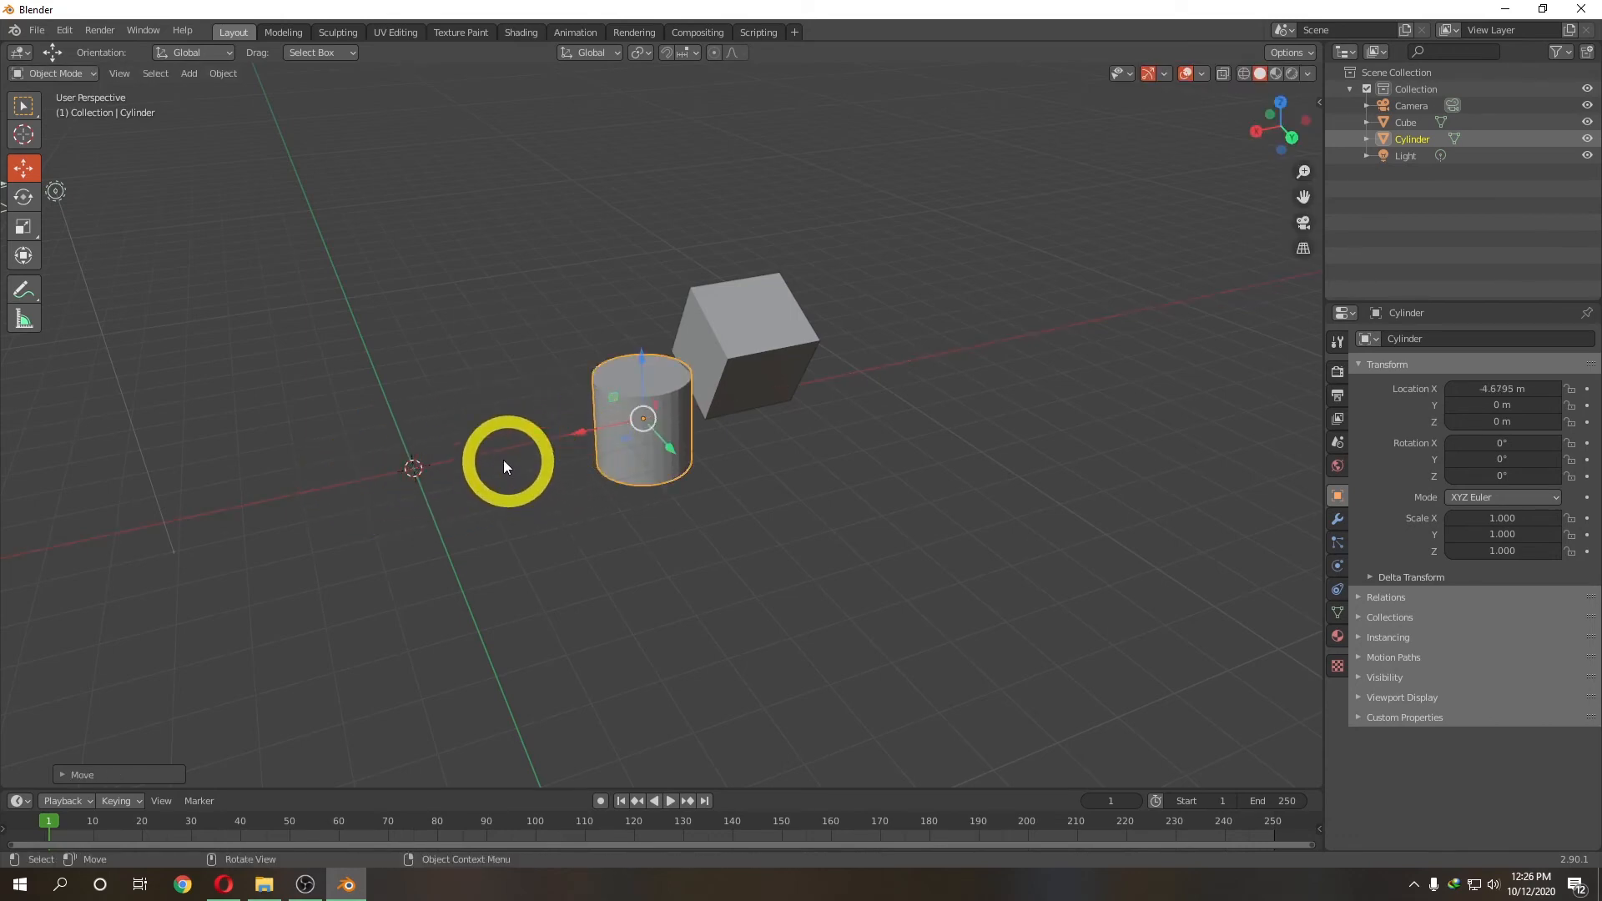
# Place the 3D cursor at several points around the grid with the Cursor tool, ending on the red X axis beside the cylinder
pyautogui.moveTo(479, 529); pyautogui.dragTo(531, 556, button='middle')
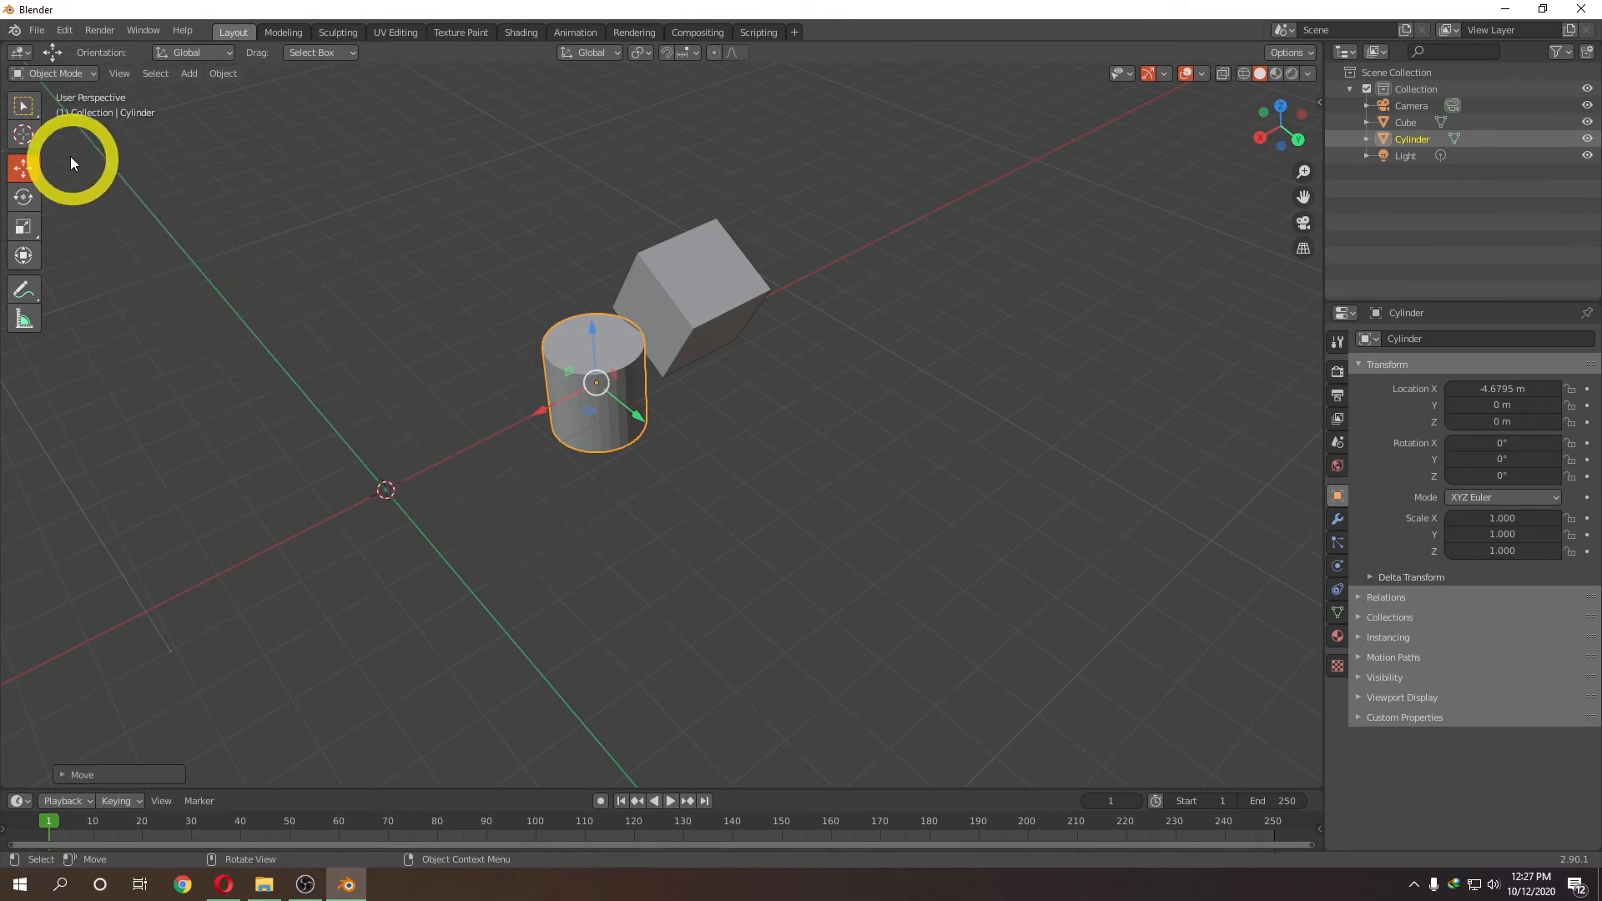
pyautogui.click(24, 134)
pyautogui.click(270, 541)
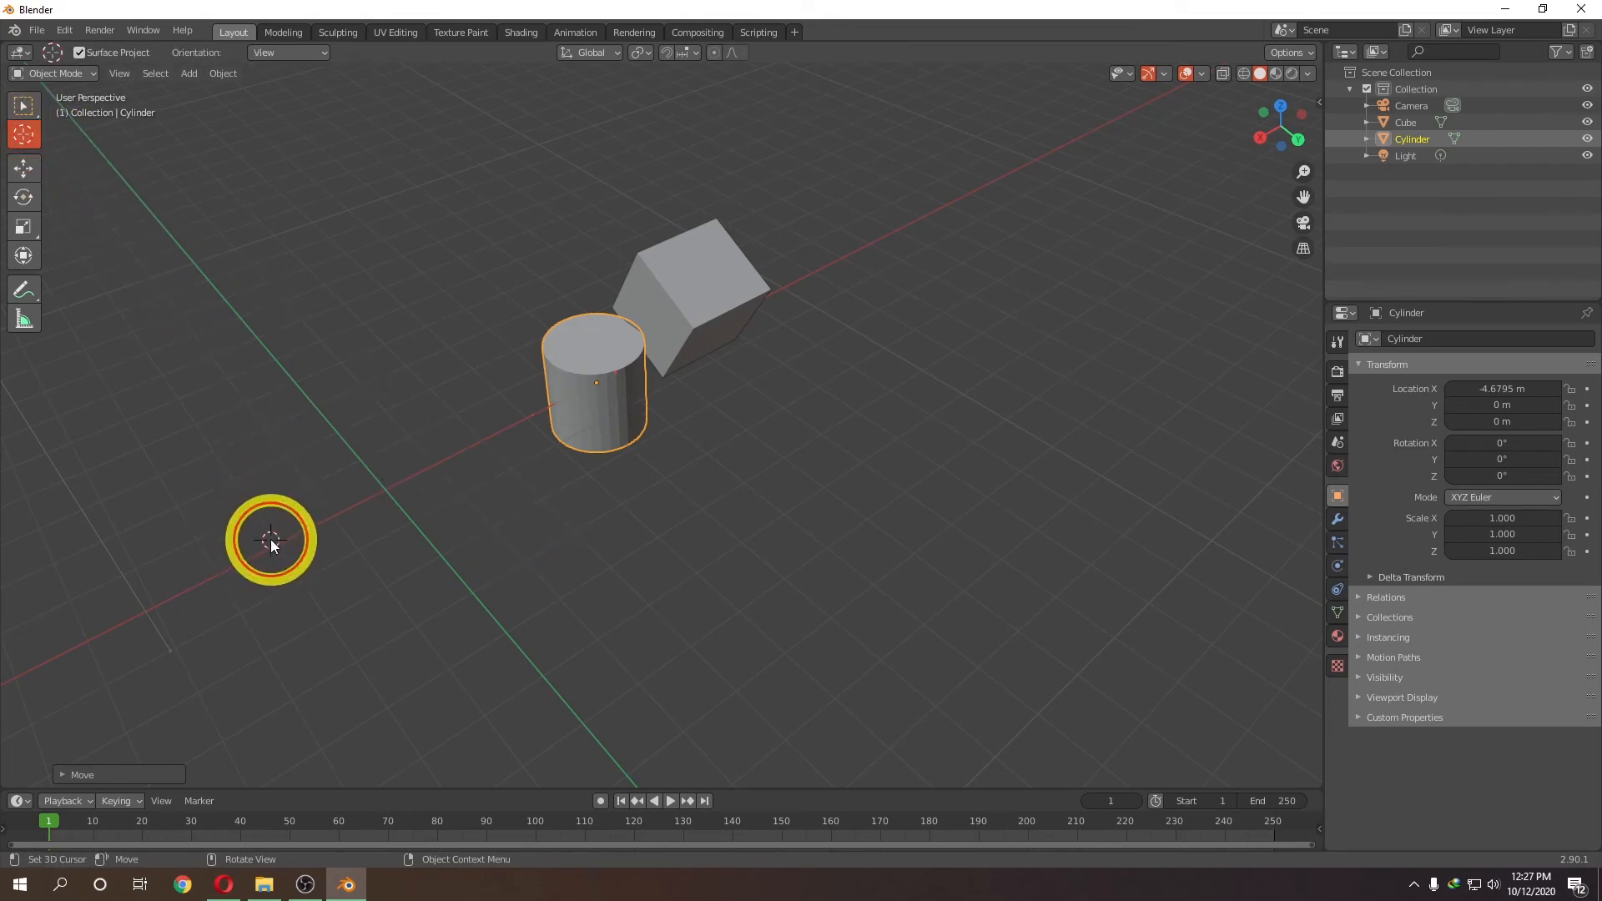
pyautogui.click(432, 549)
pyautogui.click(384, 484)
pyautogui.click(335, 429)
pyautogui.click(481, 442)
# Switch to the Select Box tool and reposition the 3D cursor around the world origin without using the Cursor tool
pyautogui.click(22, 106)
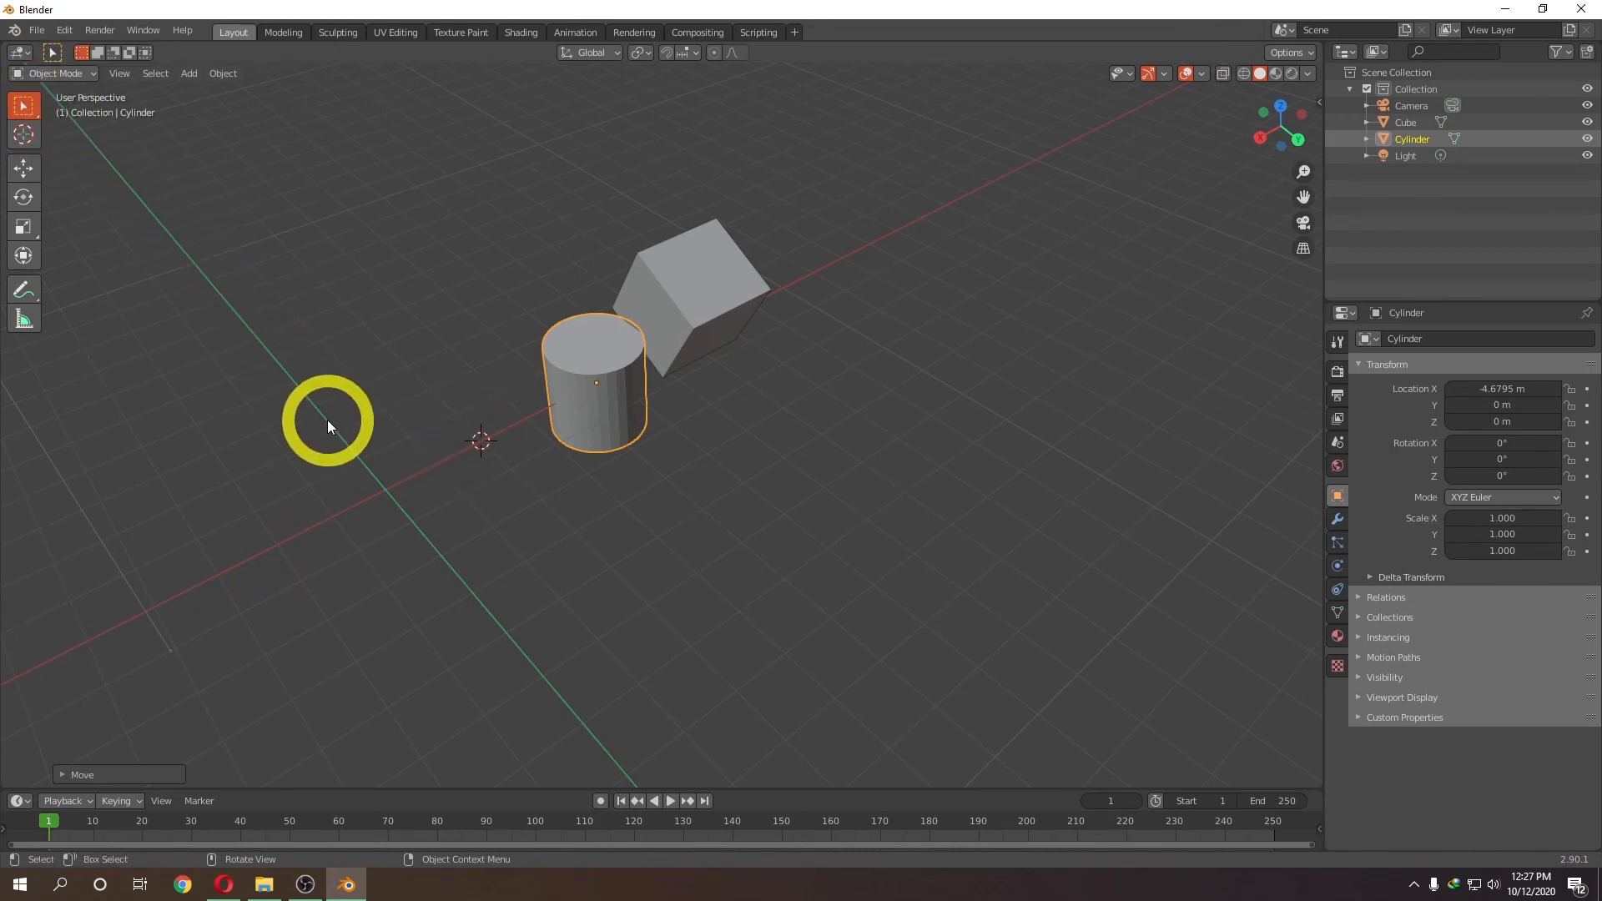
pyautogui.press('shift')
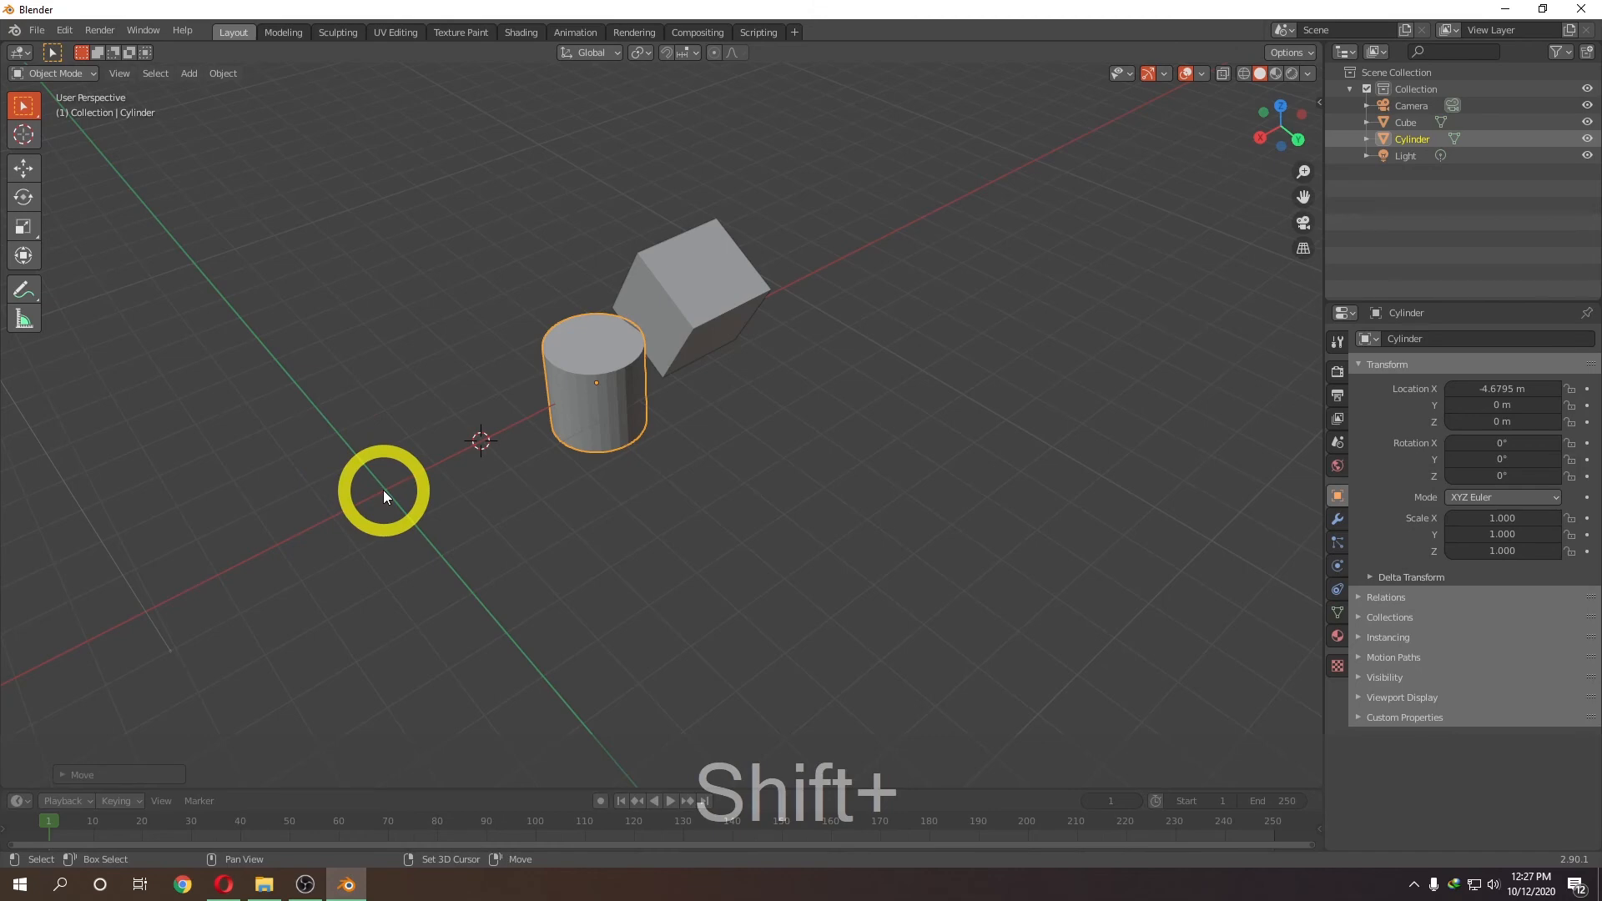
pyautogui.keyDown('shift'); pyautogui.rightClick(383, 489); pyautogui.keyUp('shift')
pyautogui.keyDown('shift'); pyautogui.rightClick(322, 404); pyautogui.keyUp('shift')
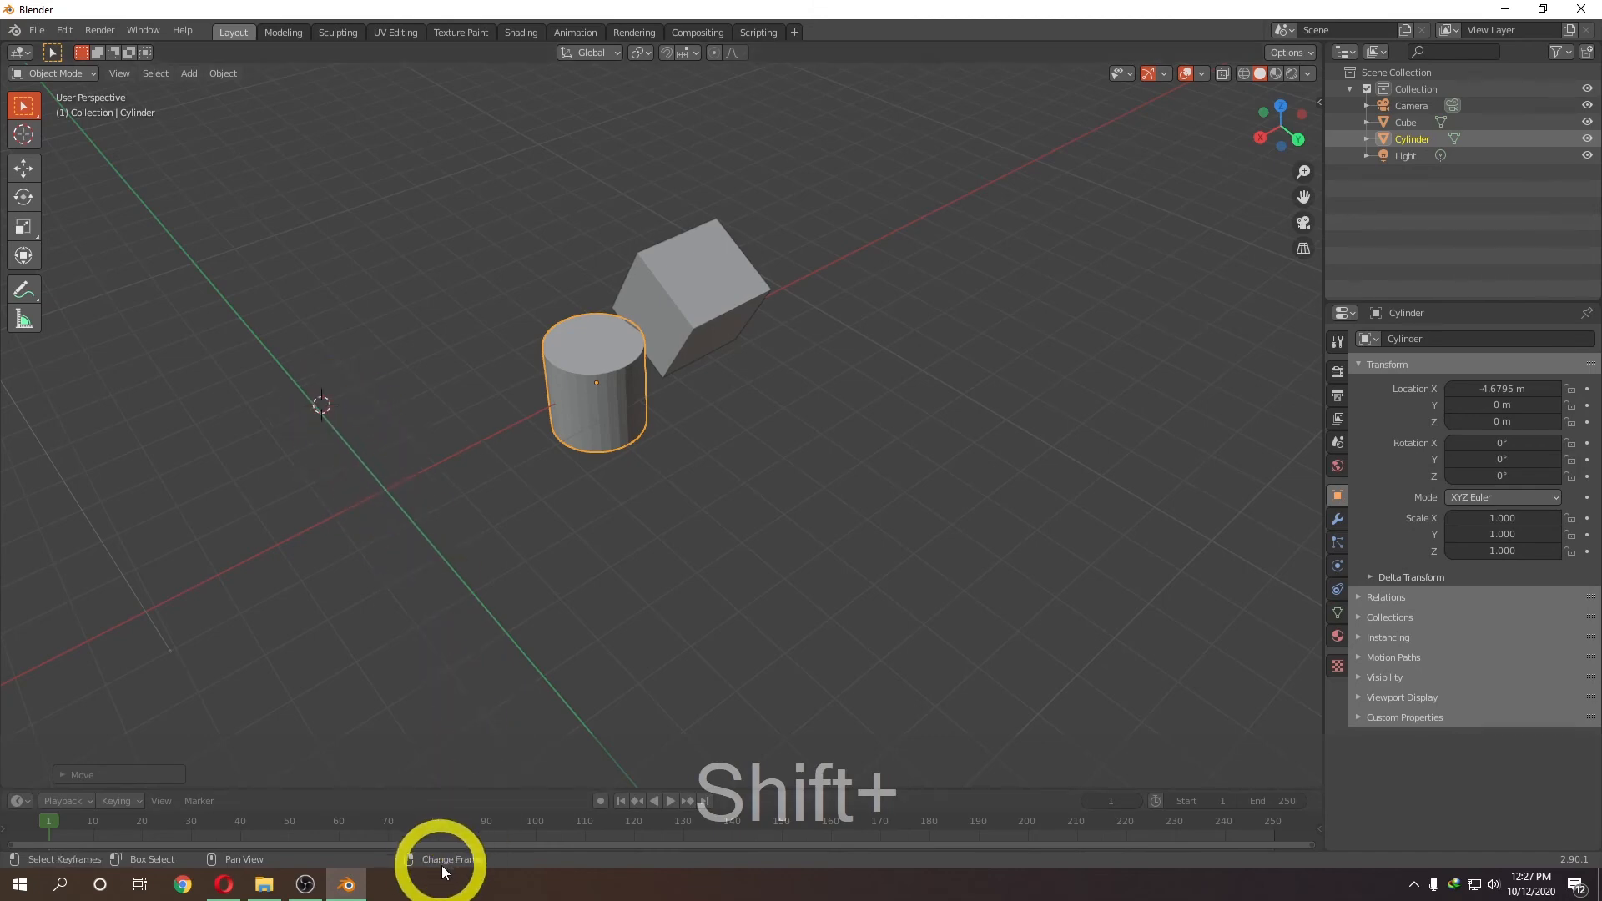
pyautogui.keyDown('shift'); pyautogui.moveTo(377, 479); pyautogui.dragTo(361, 510, button='right'); pyautogui.keyUp('shift')
# Snap the 3D cursor back to the world origin
pyautogui.moveTo(492, 564); pyautogui.dragTo(399, 539, button='middle')
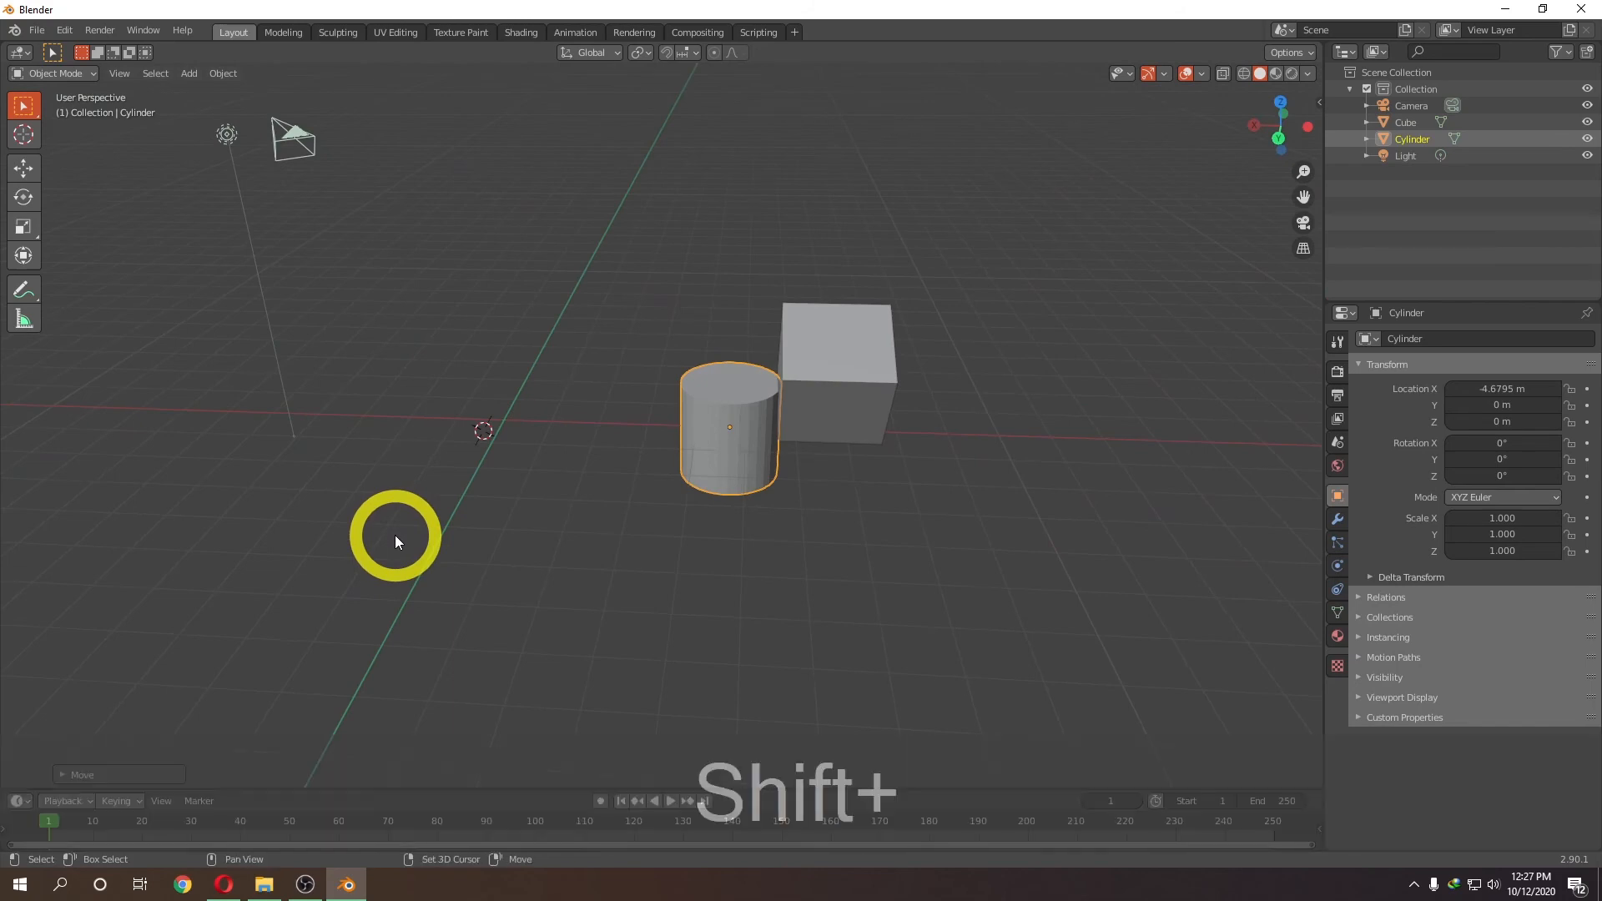
pyautogui.hotkey('shift', 's')
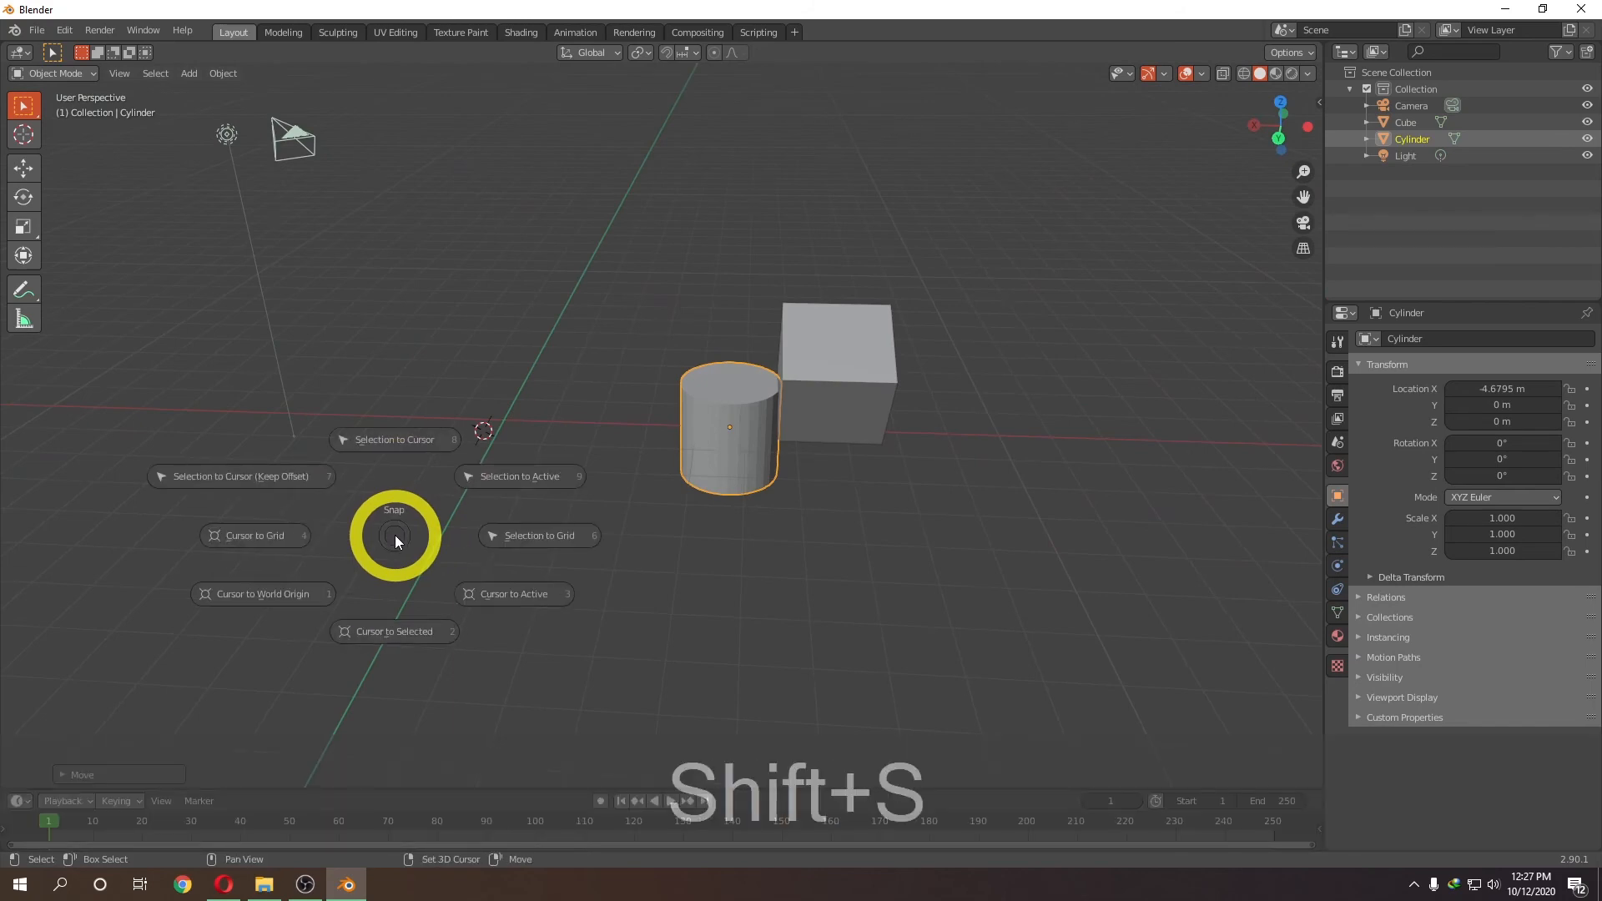
pyautogui.click(292, 594)
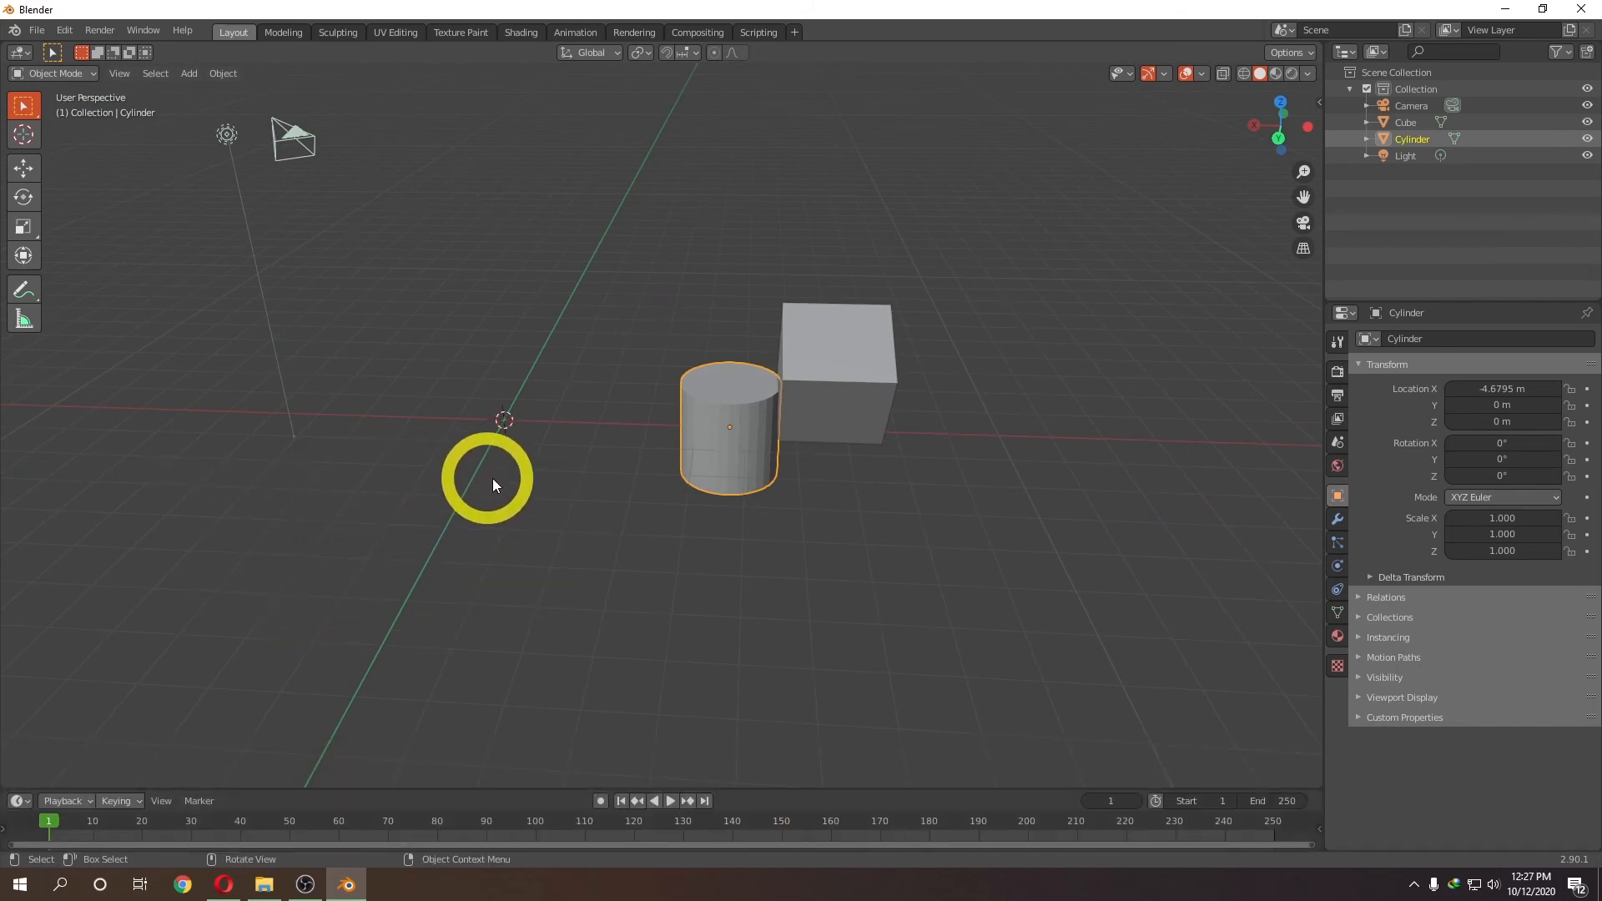
# Select the cube and the cylinder one at a time in alternation, ending with only the cube selected
pyautogui.moveTo(529, 501); pyautogui.dragTo(824, 337, button='middle')
pyautogui.click(824, 337)
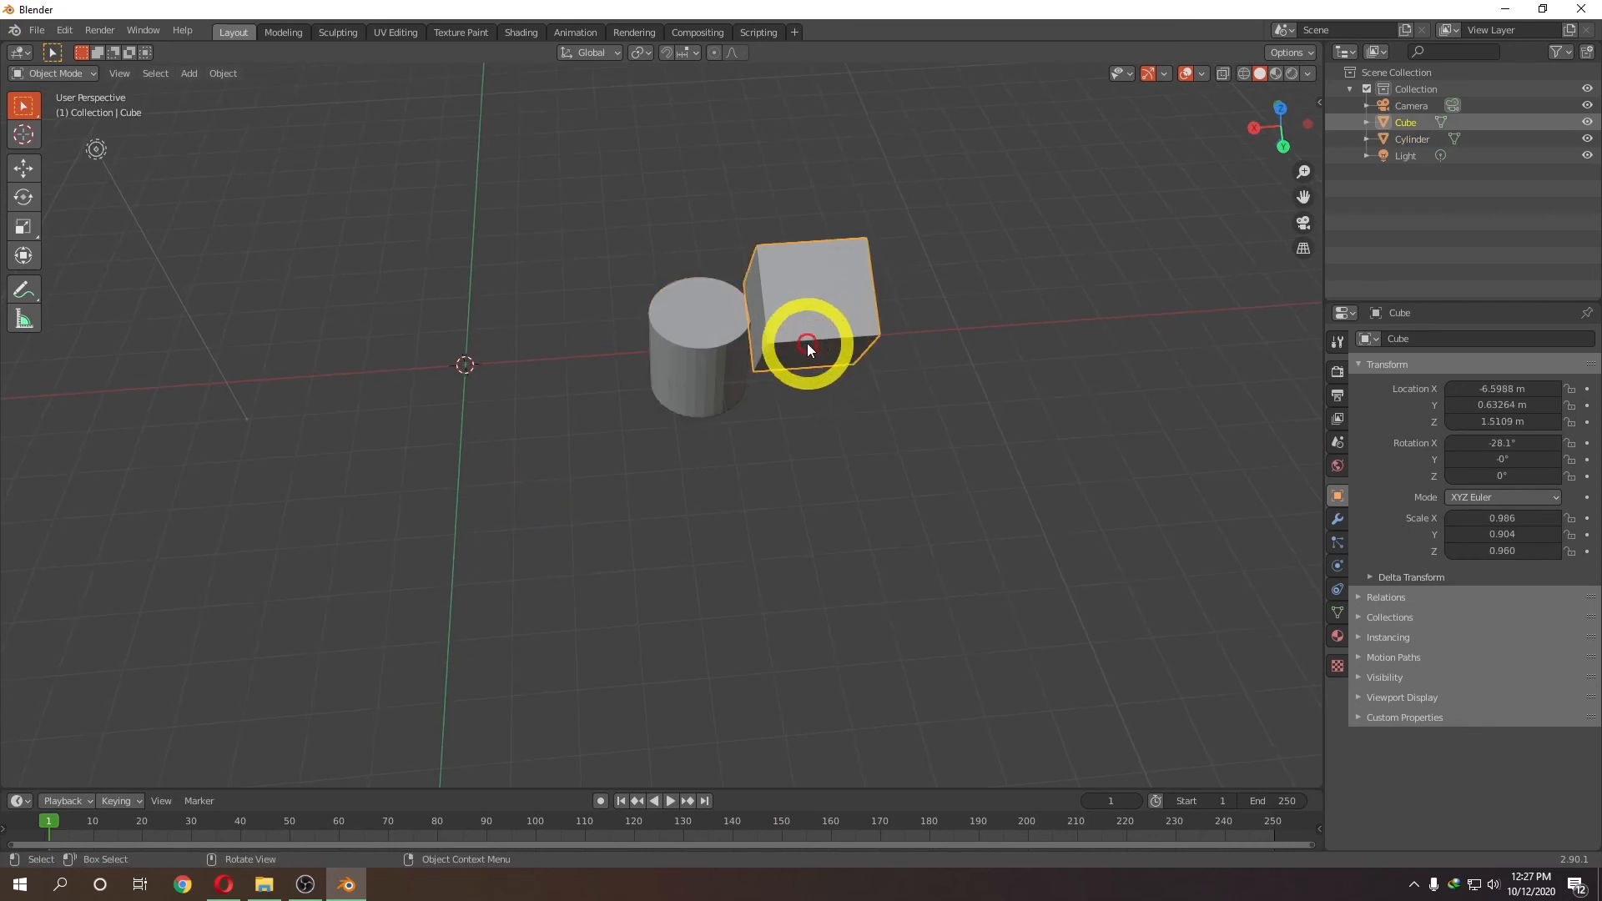
pyautogui.click(729, 340)
pyautogui.click(825, 296)
pyautogui.click(715, 321)
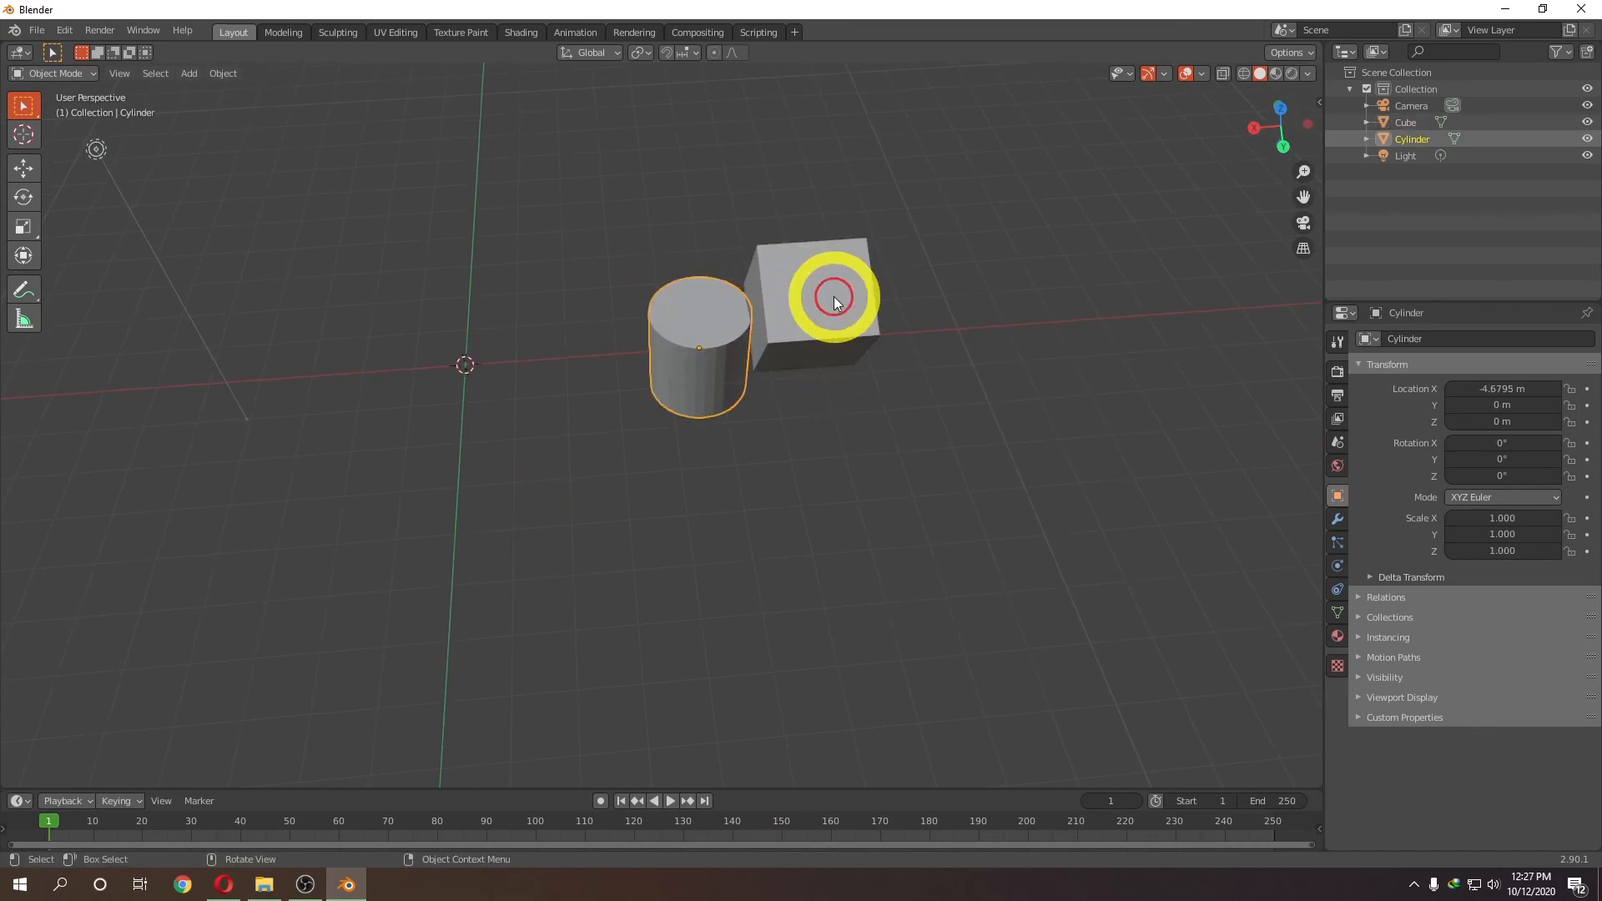
pyautogui.click(833, 299)
pyautogui.click(701, 325)
pyautogui.click(830, 302)
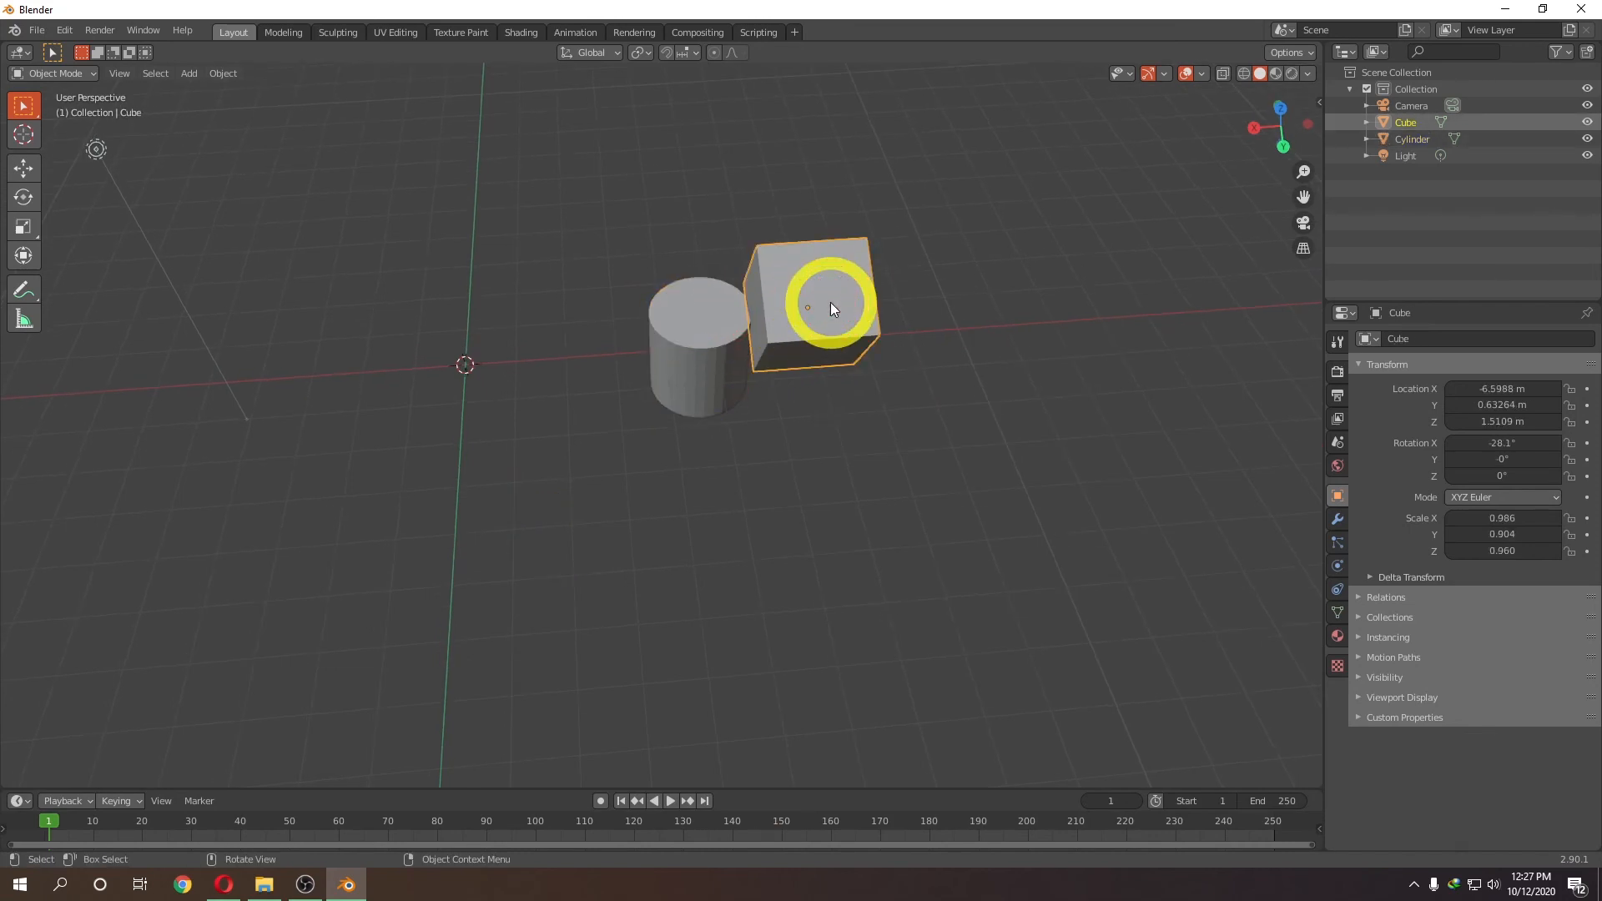
# Extend the selection to include the cylinder and switch the active object between the two, ending with the cube active
pyautogui.keyDown('shift'); pyautogui.click(724, 309); pyautogui.keyUp('shift')
pyautogui.keyDown('shift'); pyautogui.click(859, 286); pyautogui.keyUp('shift')
pyautogui.keyDown('shift'); pyautogui.click(680, 324); pyautogui.keyUp('shift')
pyautogui.keyDown('shift'); pyautogui.click(921, 326); pyautogui.keyUp('shift')
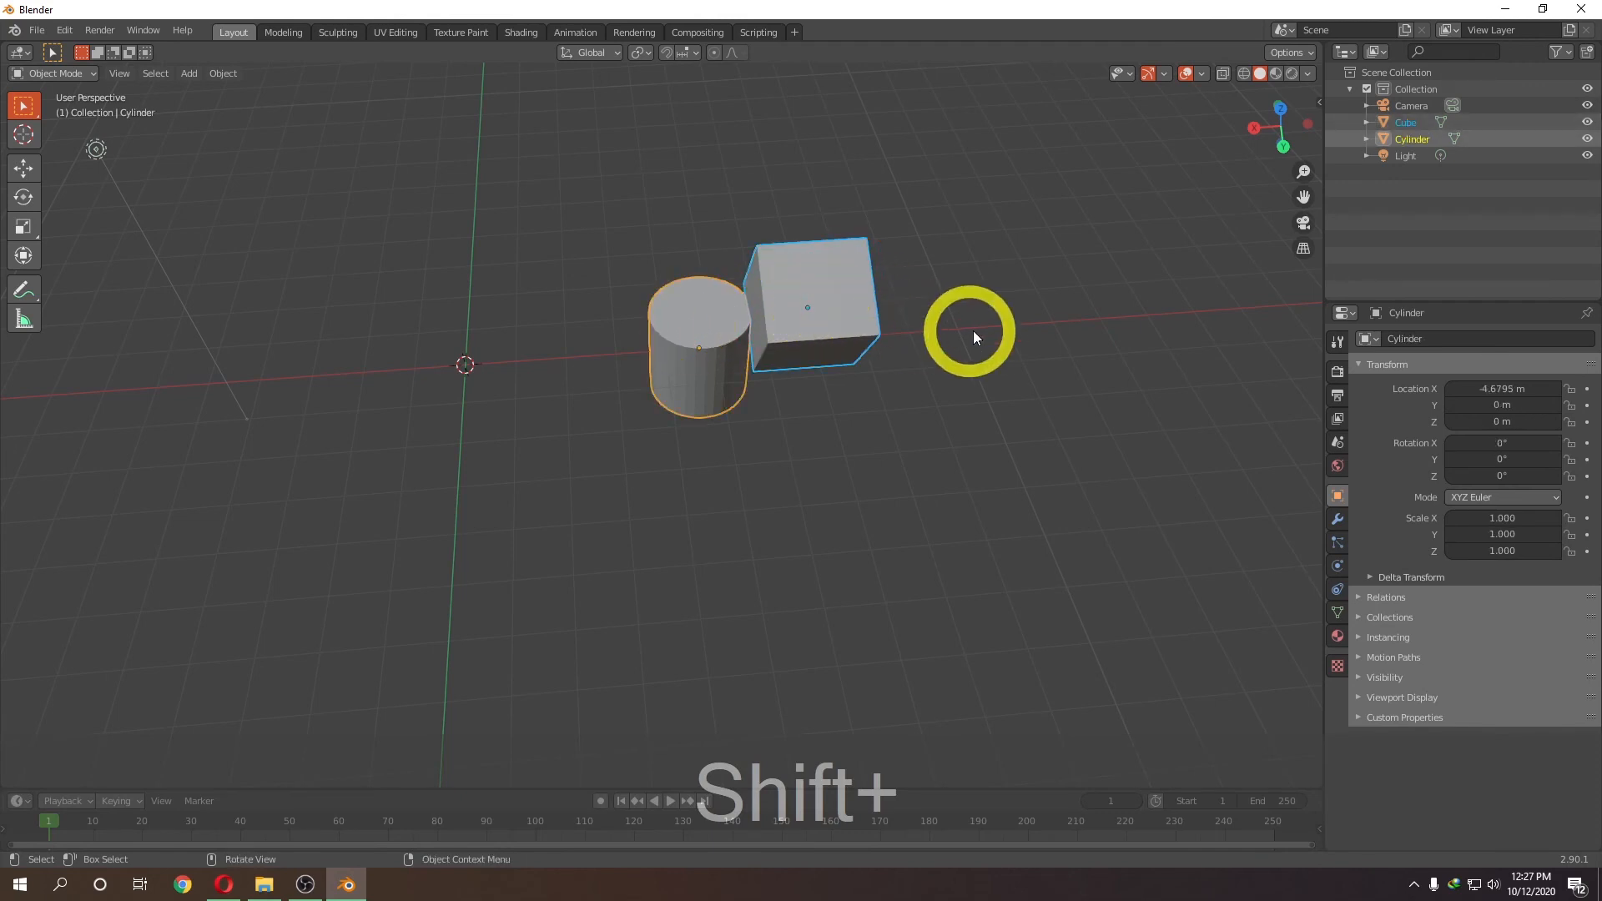
pyautogui.keyDown('shift'); pyautogui.click(830, 314); pyautogui.keyUp('shift')
pyautogui.keyDown('shift'); pyautogui.click(679, 329); pyautogui.keyUp('shift')
pyautogui.keyDown('shift'); pyautogui.click(788, 427); pyautogui.keyUp('shift')
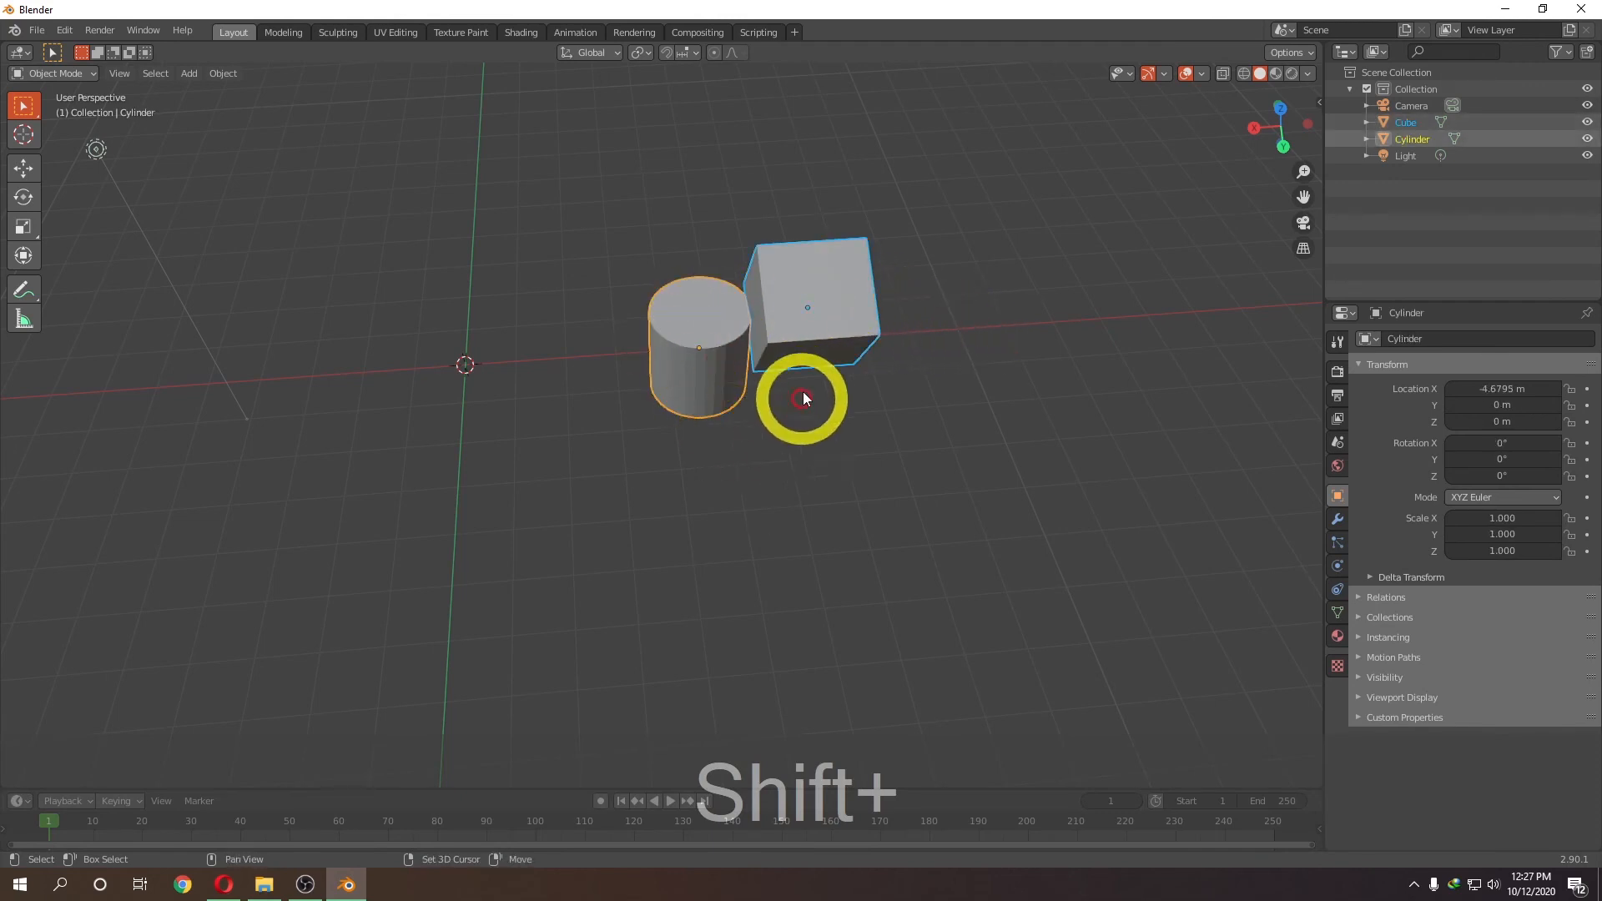
pyautogui.keyDown('shift'); pyautogui.click(823, 286); pyautogui.keyUp('shift')
pyautogui.keyDown('shift'); pyautogui.click(823, 347); pyautogui.keyUp('shift')
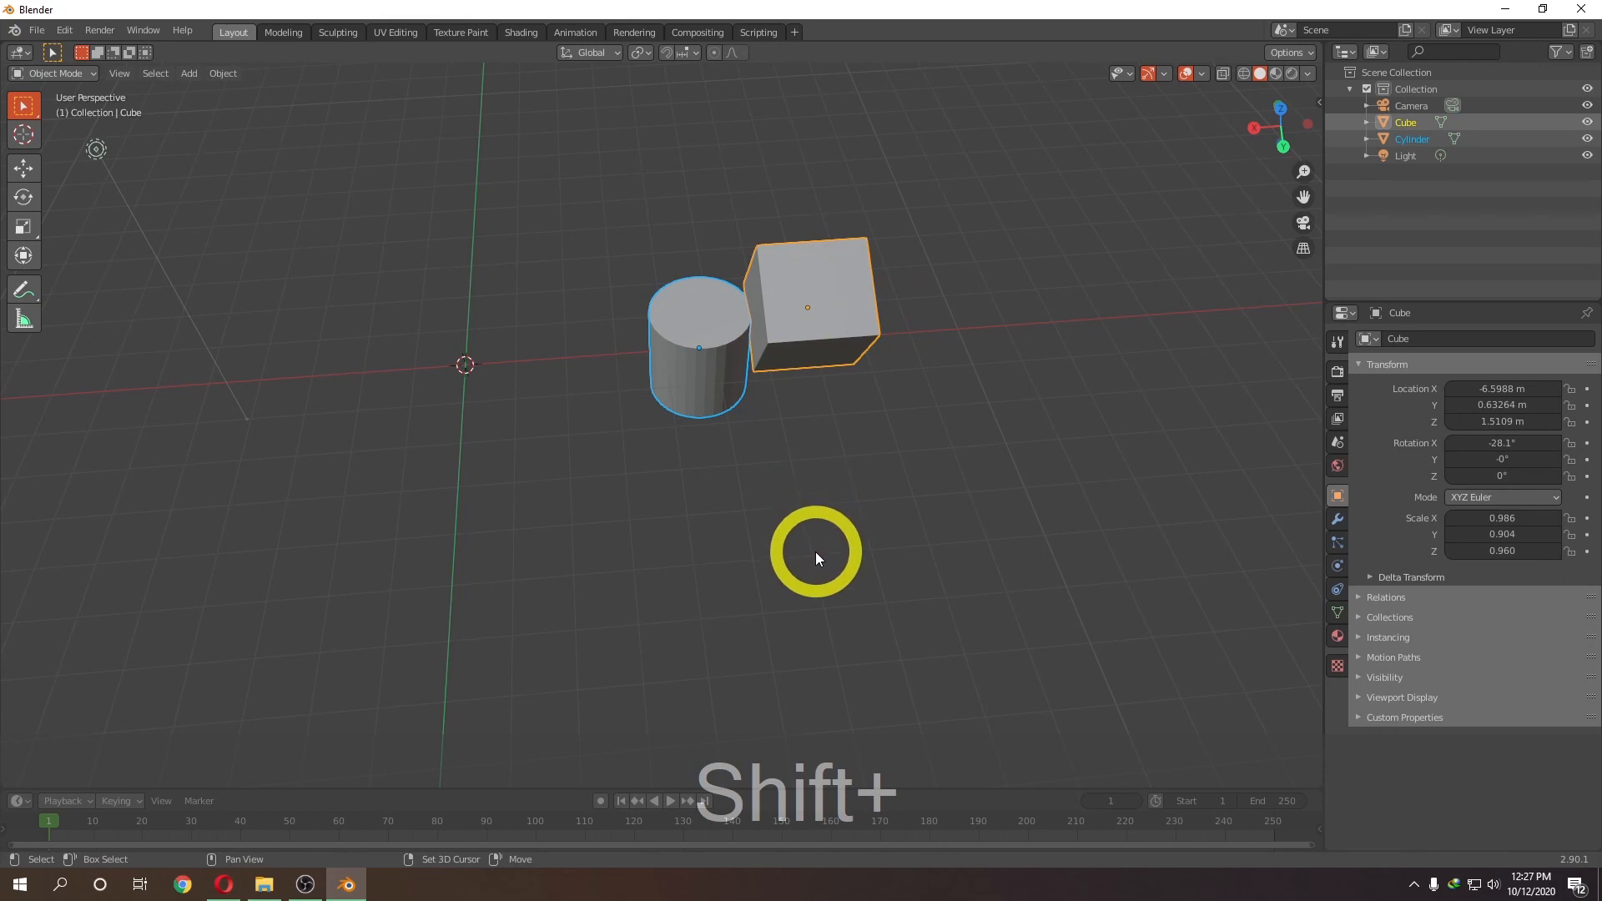
# Box-select the cube and cylinder separately and together, ending with all objects deselected
pyautogui.moveTo(588, 173); pyautogui.dragTo(981, 522)
pyautogui.click(686, 159)
pyautogui.moveTo(784, 138); pyautogui.dragTo(1004, 386)
pyautogui.moveTo(506, 205); pyautogui.dragTo(770, 442)
pyautogui.click(584, 140)
pyautogui.moveTo(536, 129); pyautogui.dragTo(965, 480)
pyautogui.moveTo(608, 161); pyautogui.dragTo(954, 469)
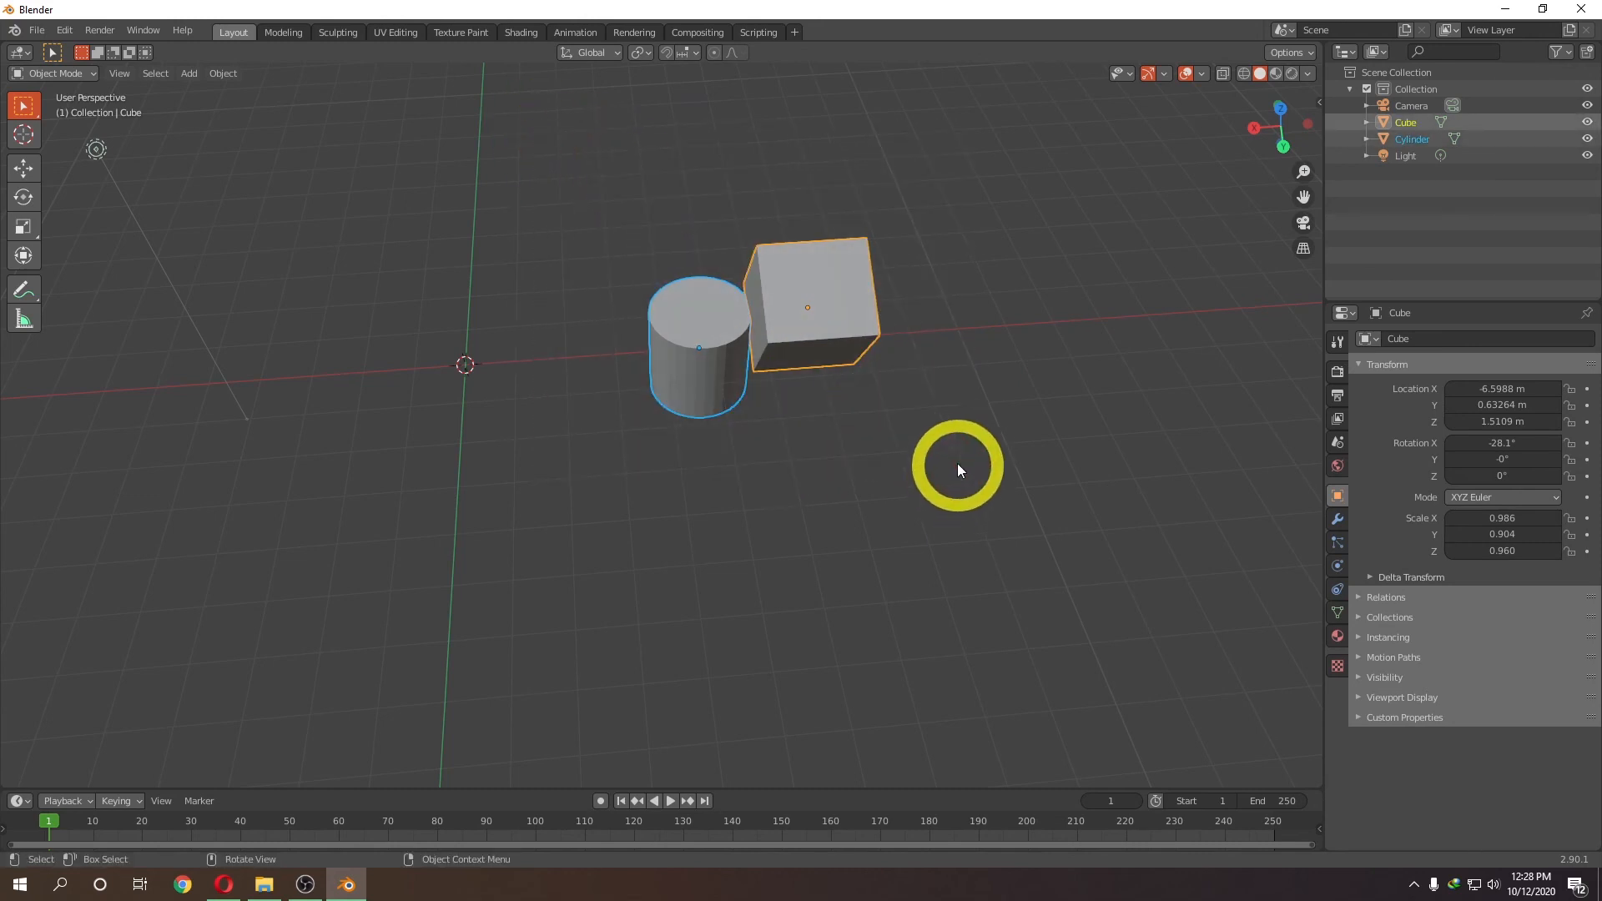
pyautogui.moveTo(969, 473); pyautogui.dragTo(922, 423, button='middle')
pyautogui.click(945, 467)
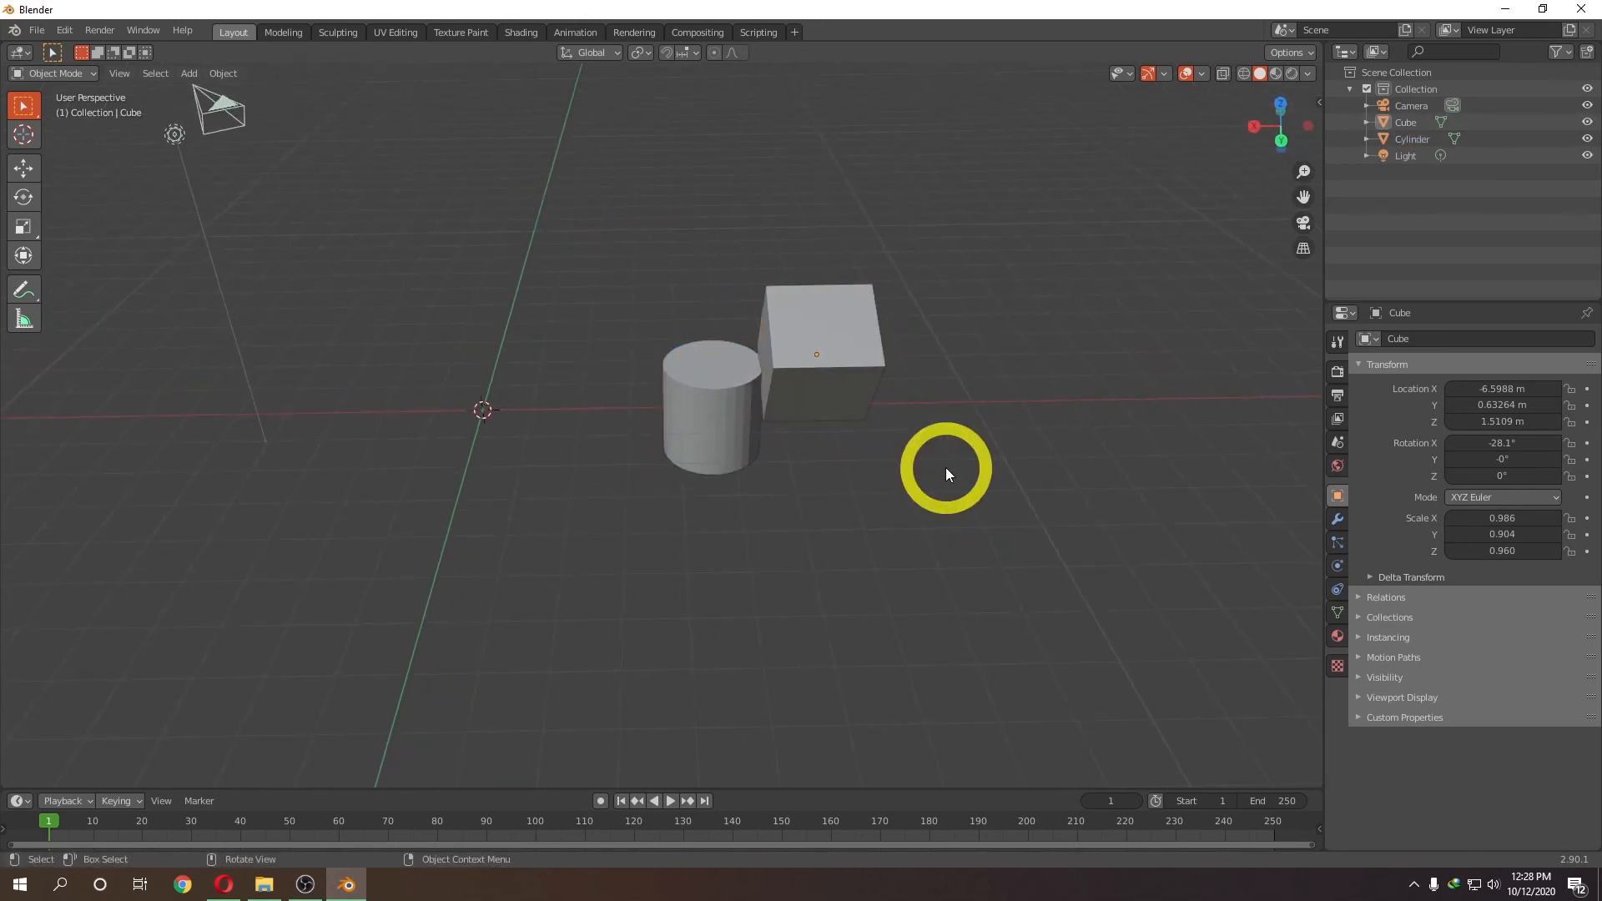